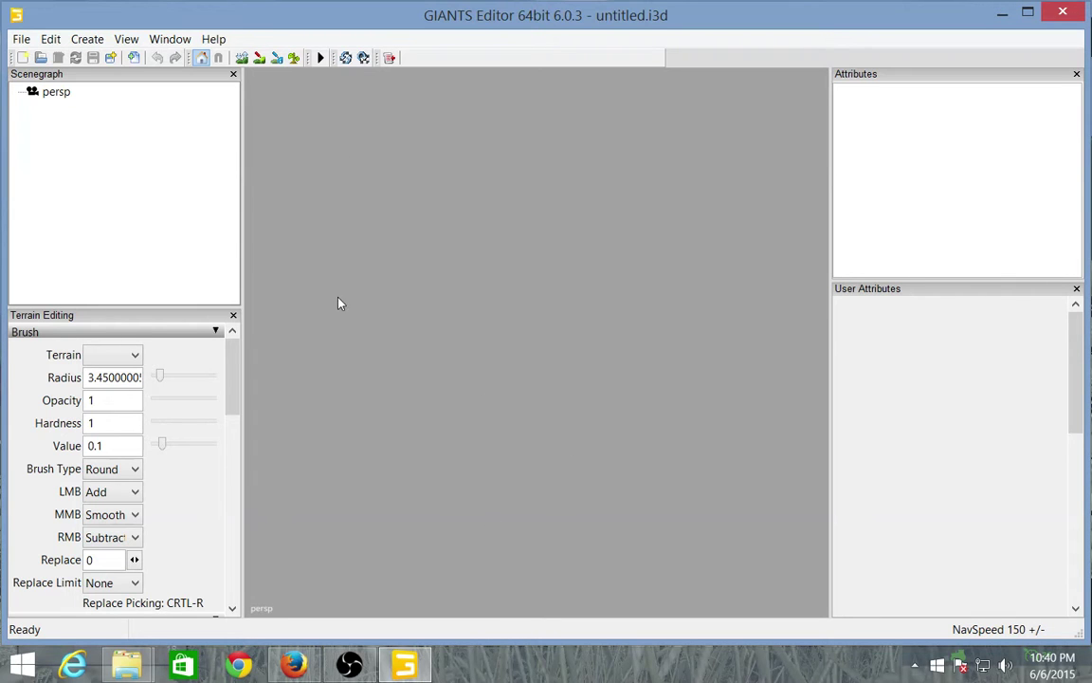
# - Browse the Window and Help menus and adjust a panel splitter
pyautogui.click(170, 39)
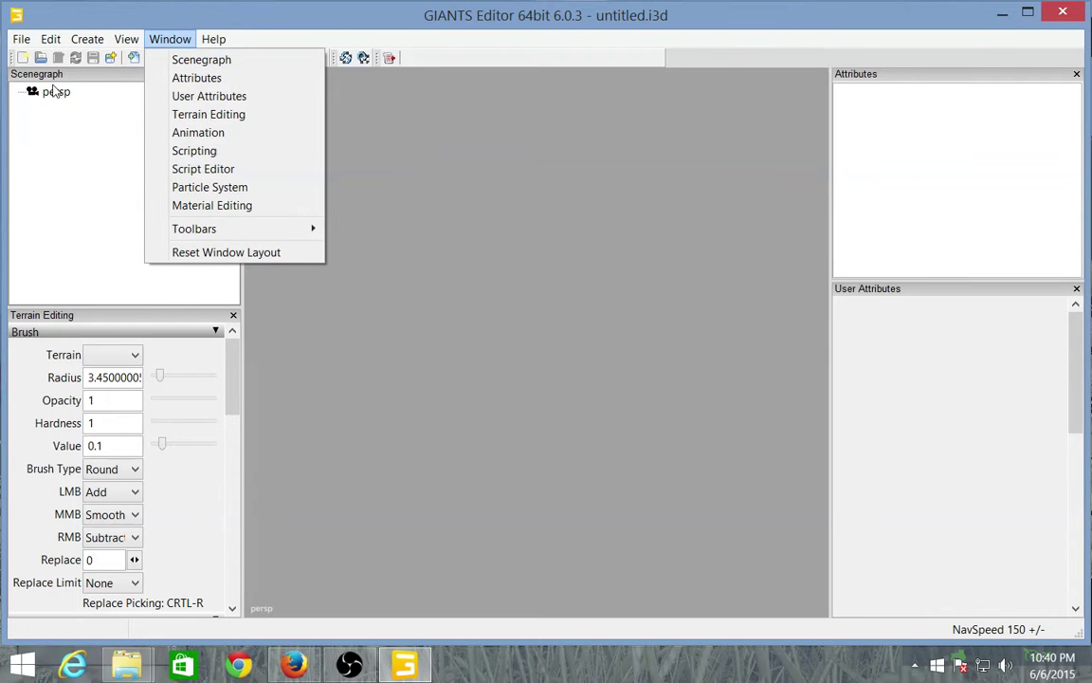
pyautogui.click(214, 39)
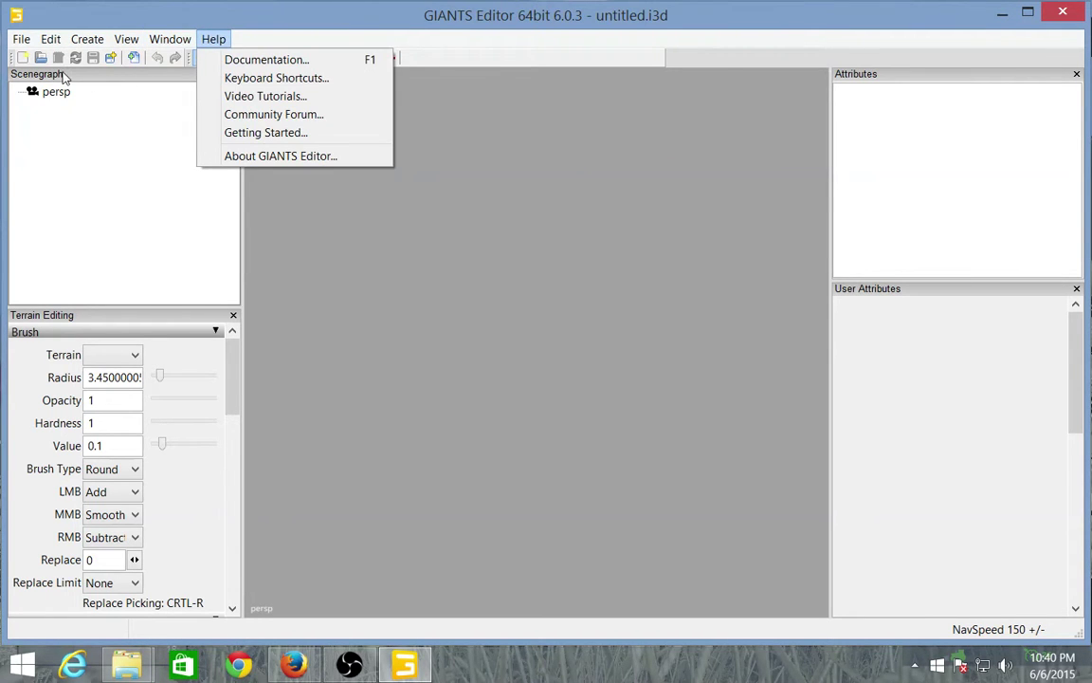
pyautogui.click(344, 275)
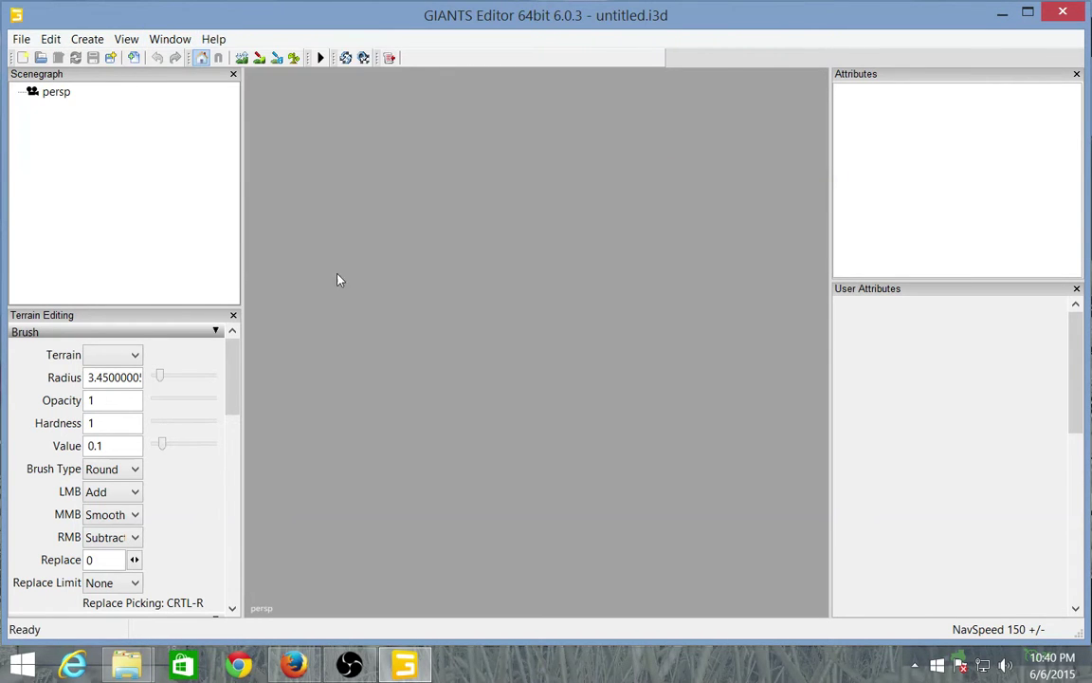
pyautogui.click(171, 39)
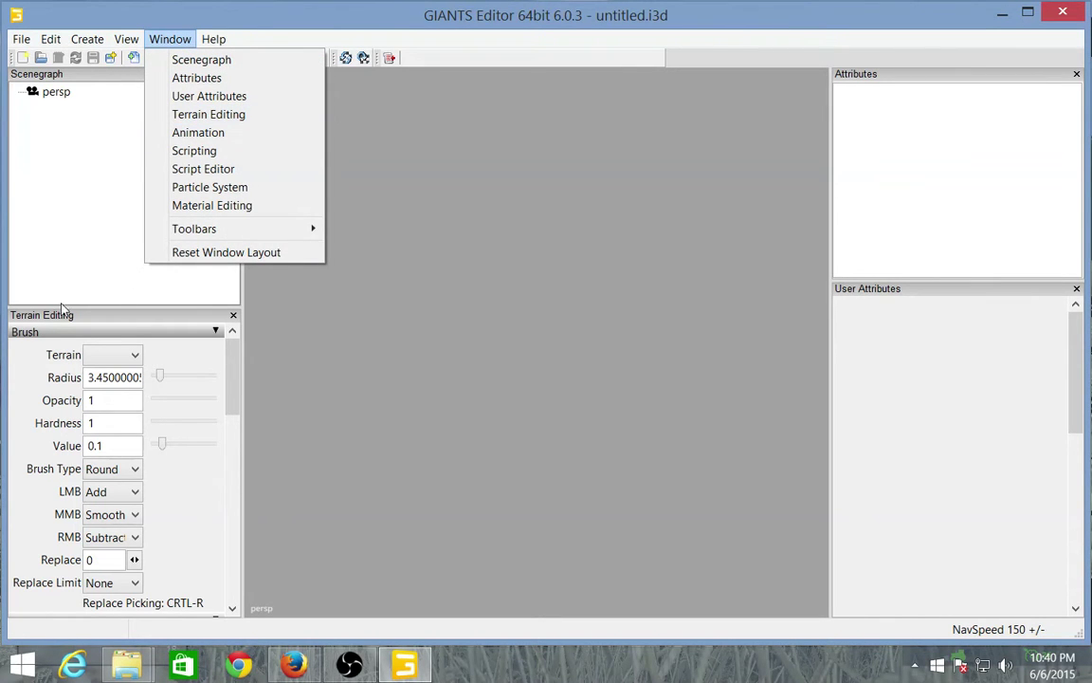
pyautogui.moveTo(230, 366)
pyautogui.mouseDown()
pyautogui.moveTo(230, 573)
pyautogui.moveTo(230, 304)
pyautogui.mouseUp()
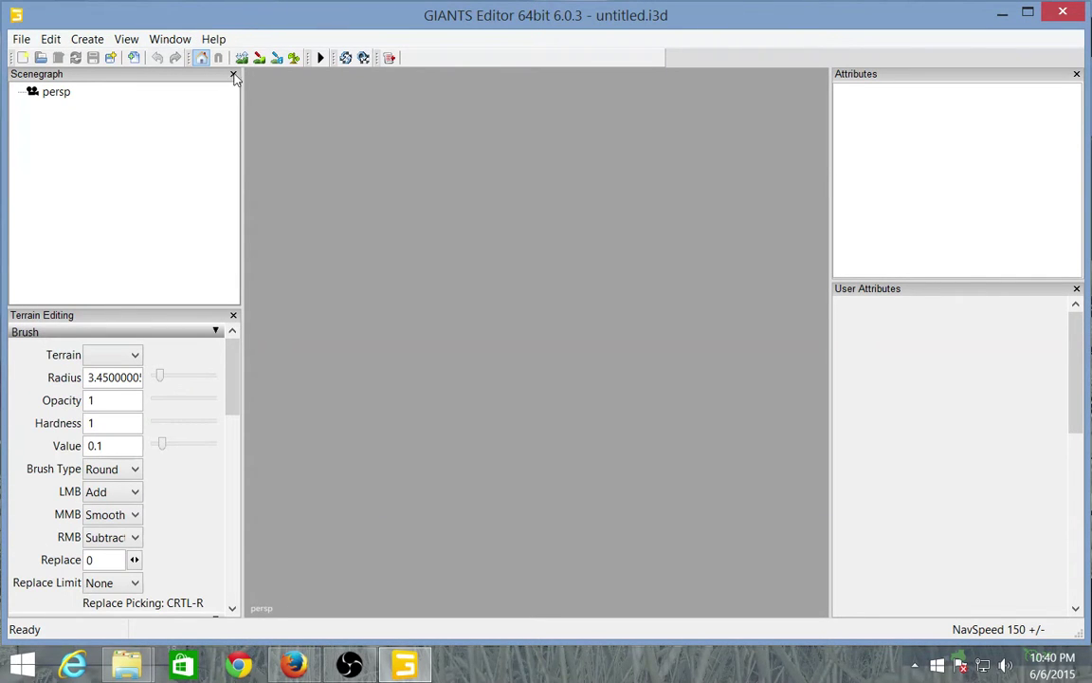
# - Show the Attributes panel, then narrow the left and right panels to widen the viewport
pyautogui.click(169, 42)
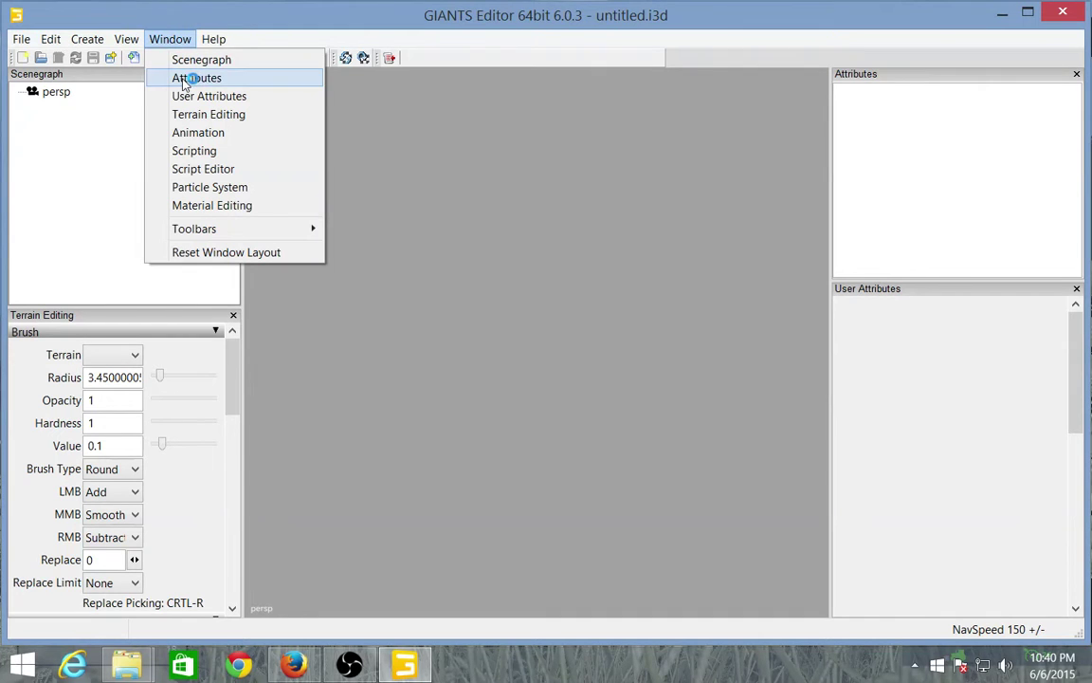
pyautogui.click(185, 80)
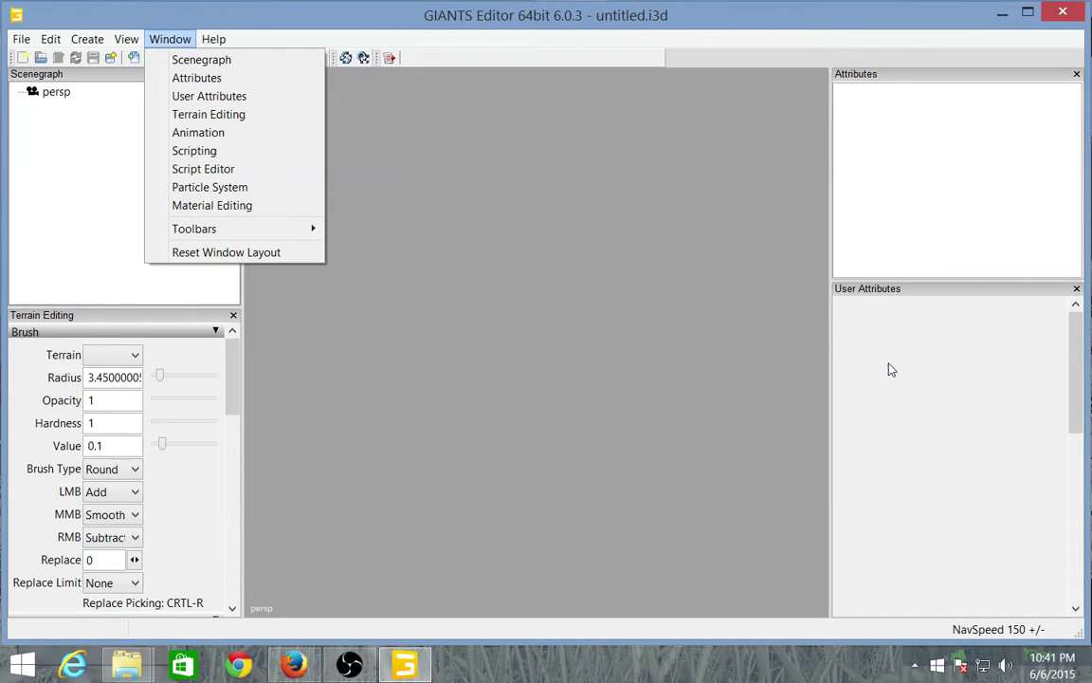
pyautogui.click(642, 279)
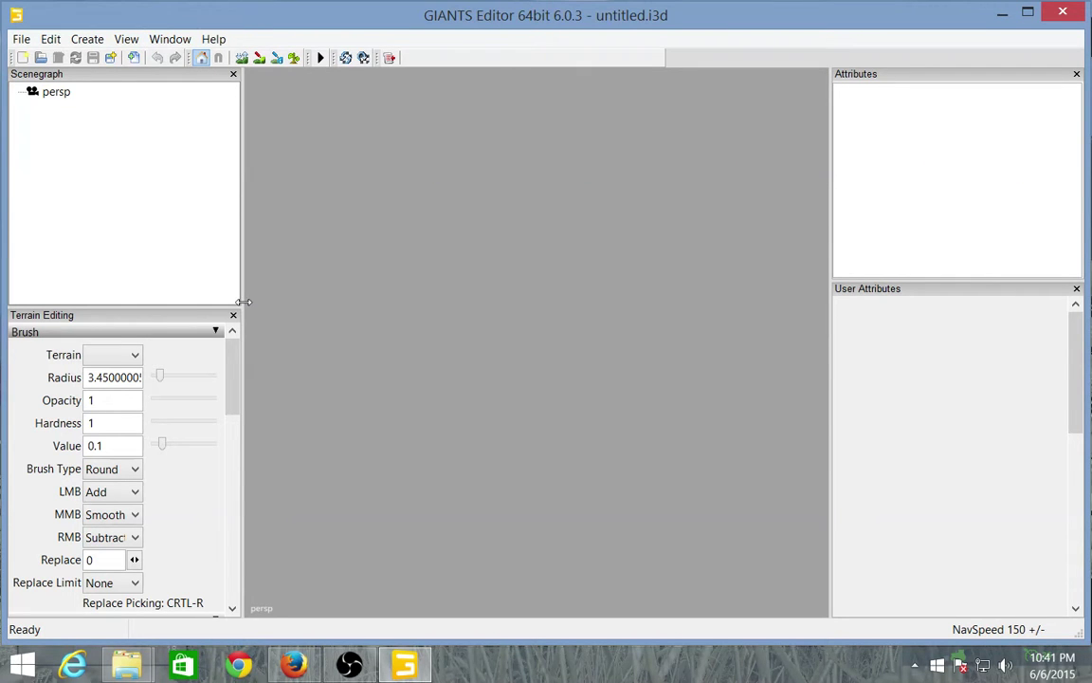
pyautogui.moveTo(241, 303); pyautogui.dragTo(169, 300)
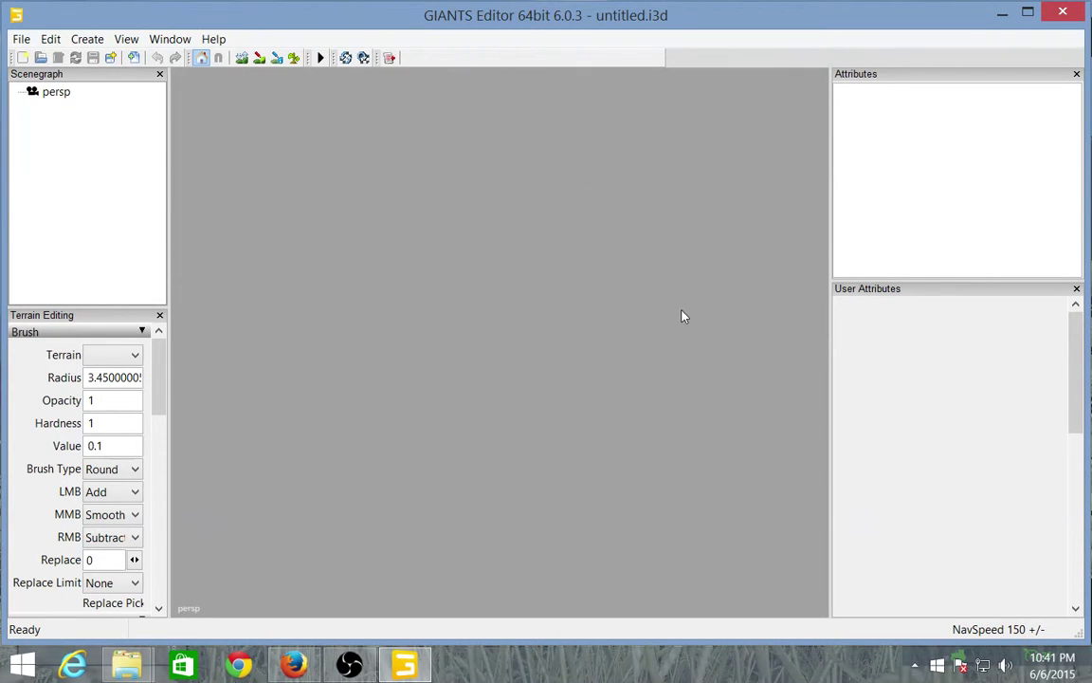
pyautogui.moveTo(832, 313); pyautogui.dragTo(917, 315)
# - Switch to Firefox and scroll through the FS-UK 'My edited starter map' page, then back to the top
pyautogui.click(294, 663)
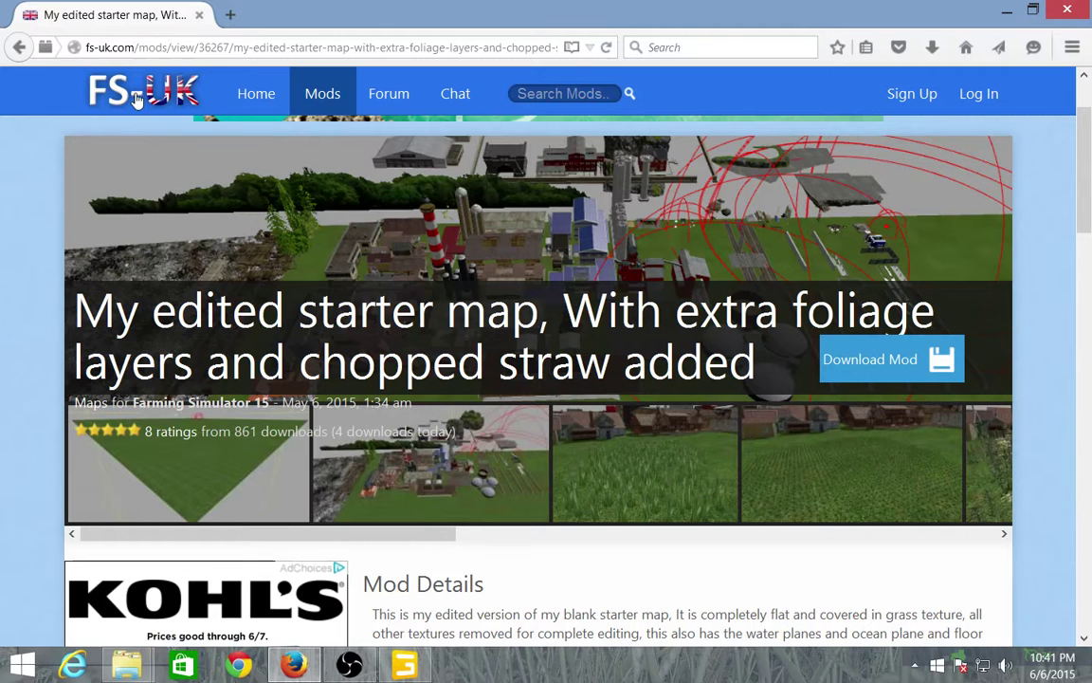
pyautogui.scroll(-2, 25, 297)
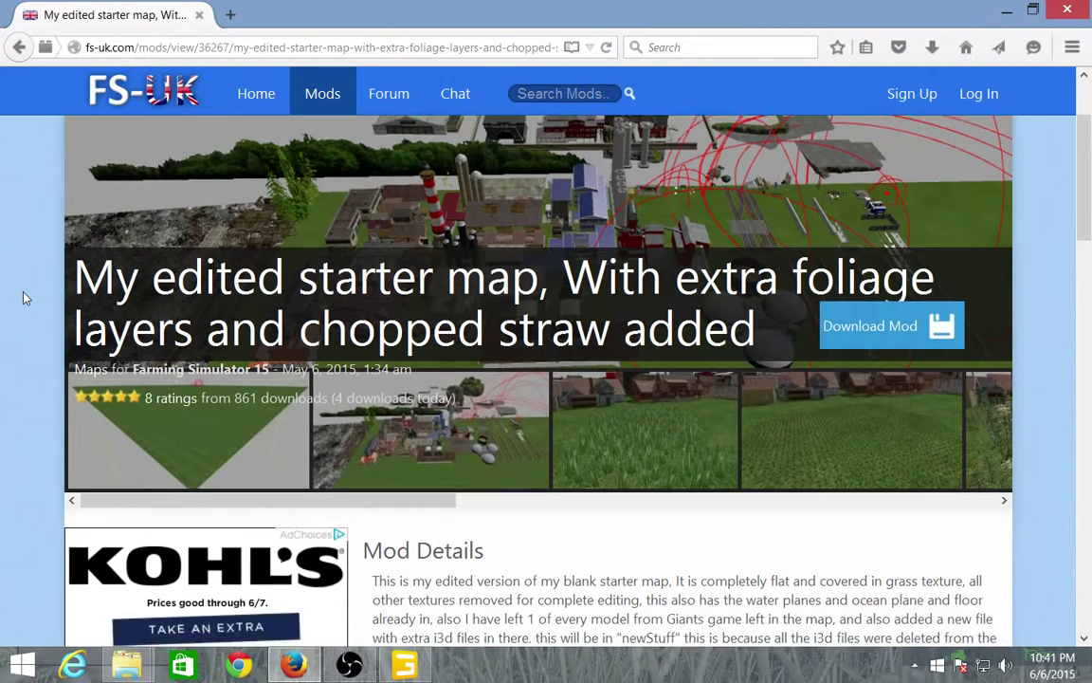
pyautogui.scroll(-15, 25, 298)
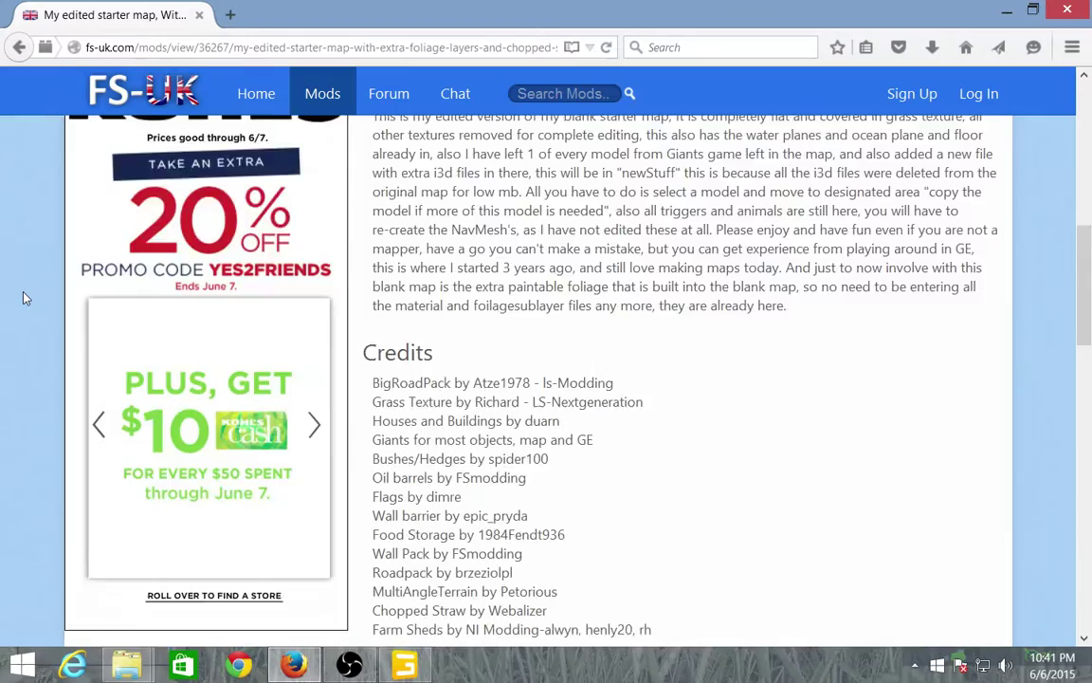
pyautogui.scroll(-3, 26, 297)
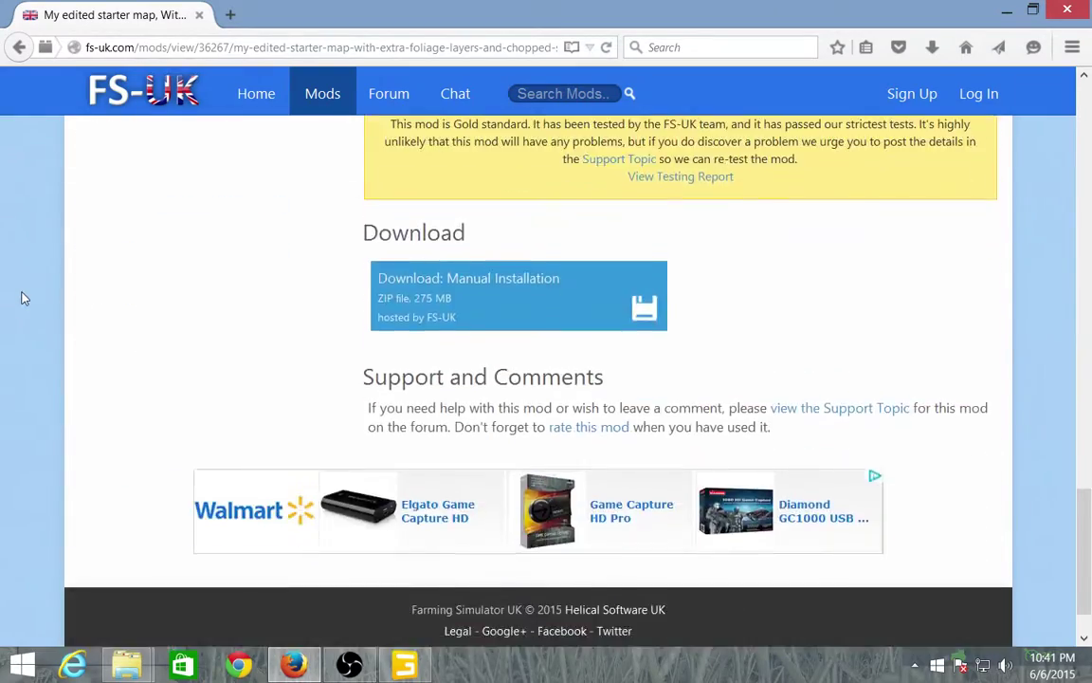
pyautogui.scroll(20, 25, 299)
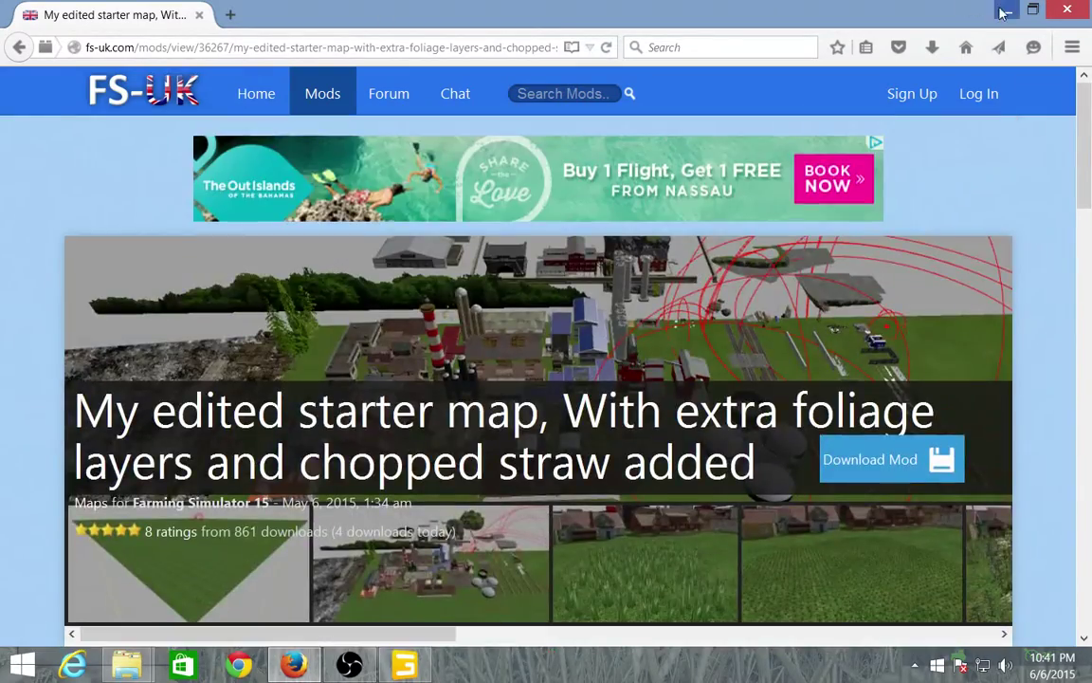
# - Check the downloaded map ZIP in the starter map folder window, then bring up the Florida folder window
pyautogui.hotkey('alt', 'Tab')
pyautogui.moveTo(127, 662)
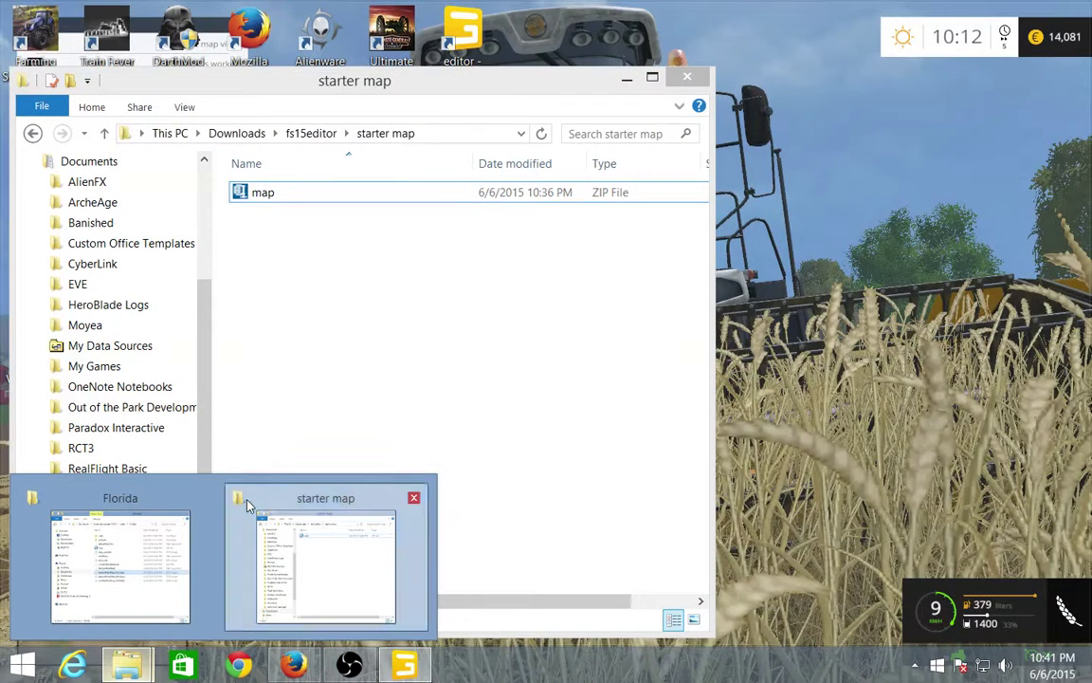
pyautogui.click(249, 505)
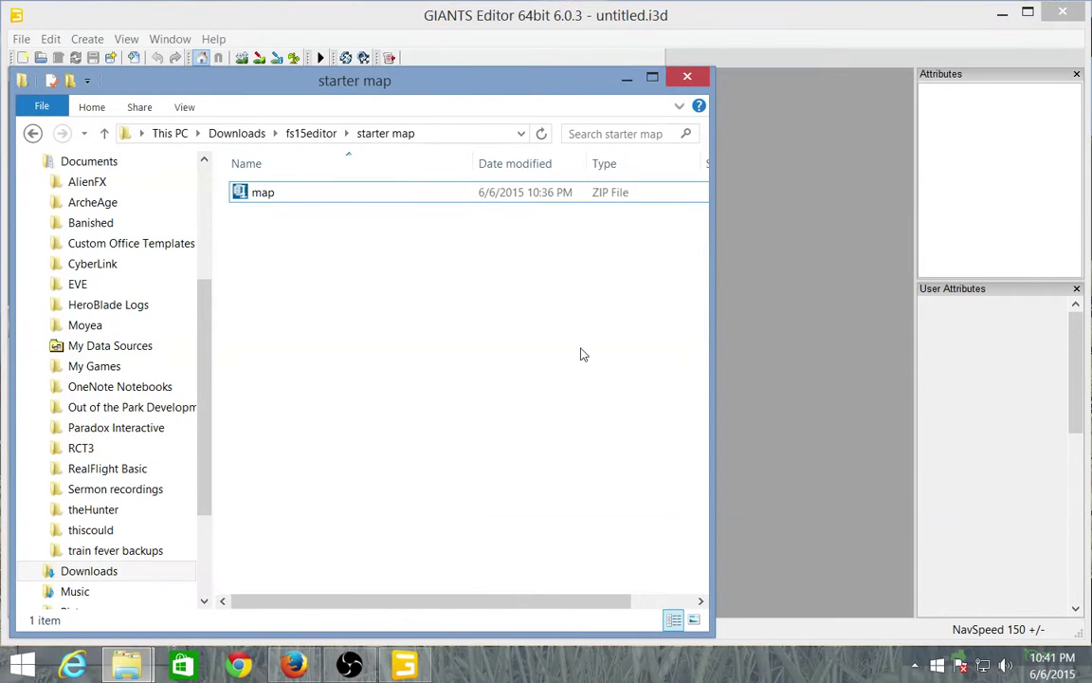
pyautogui.click(361, 199)
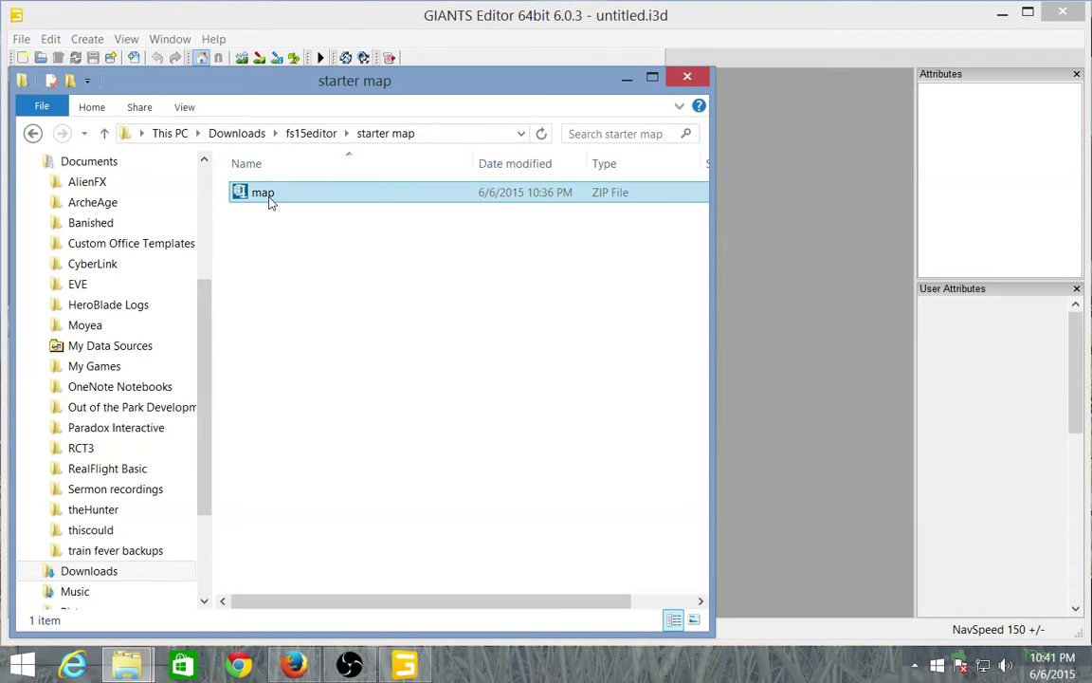
pyautogui.click(630, 79)
pyautogui.moveTo(127, 664)
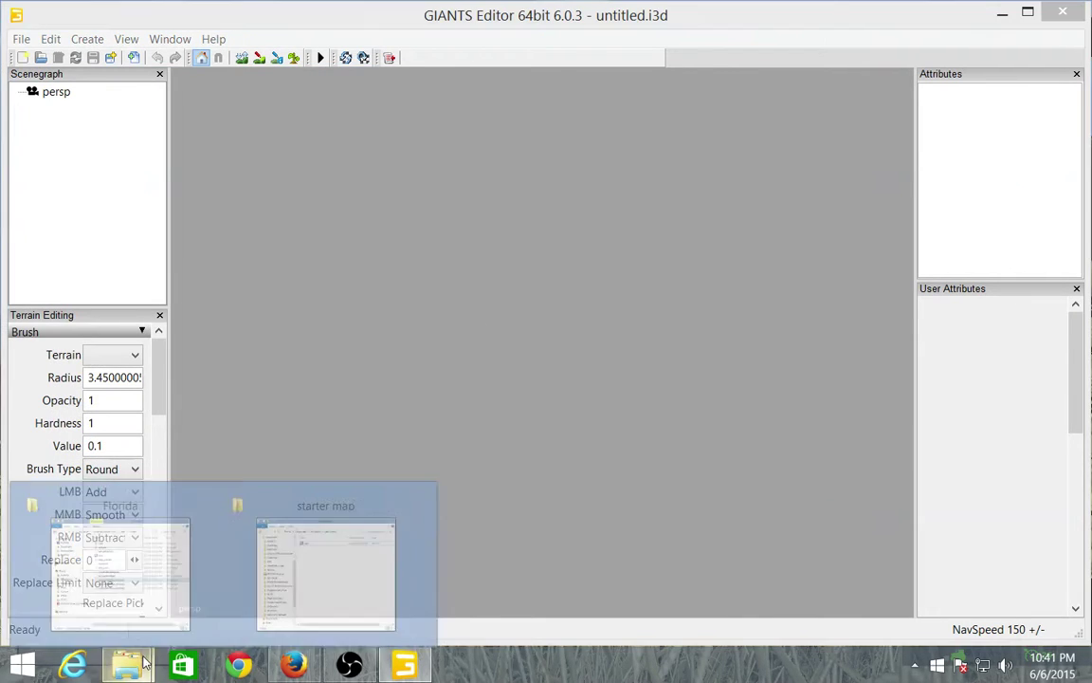
pyautogui.click(149, 502)
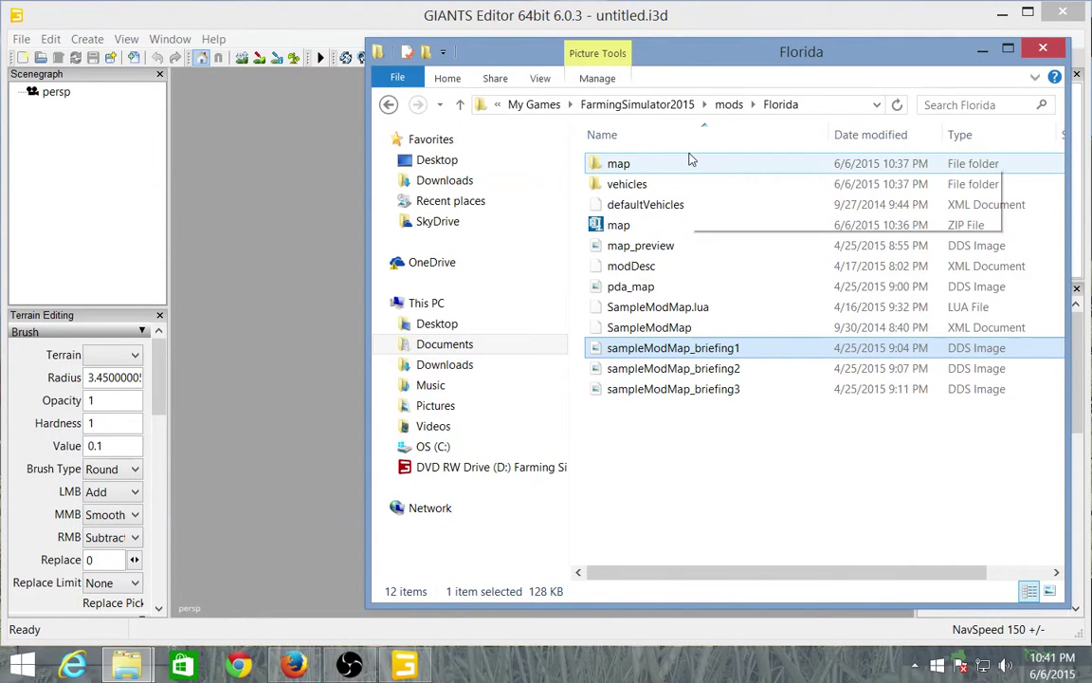
# - Navigate Documents > My Games > FarmingSimulator2015 > mods > Florida
pyautogui.click(444, 346)
pyautogui.click(847, 267)
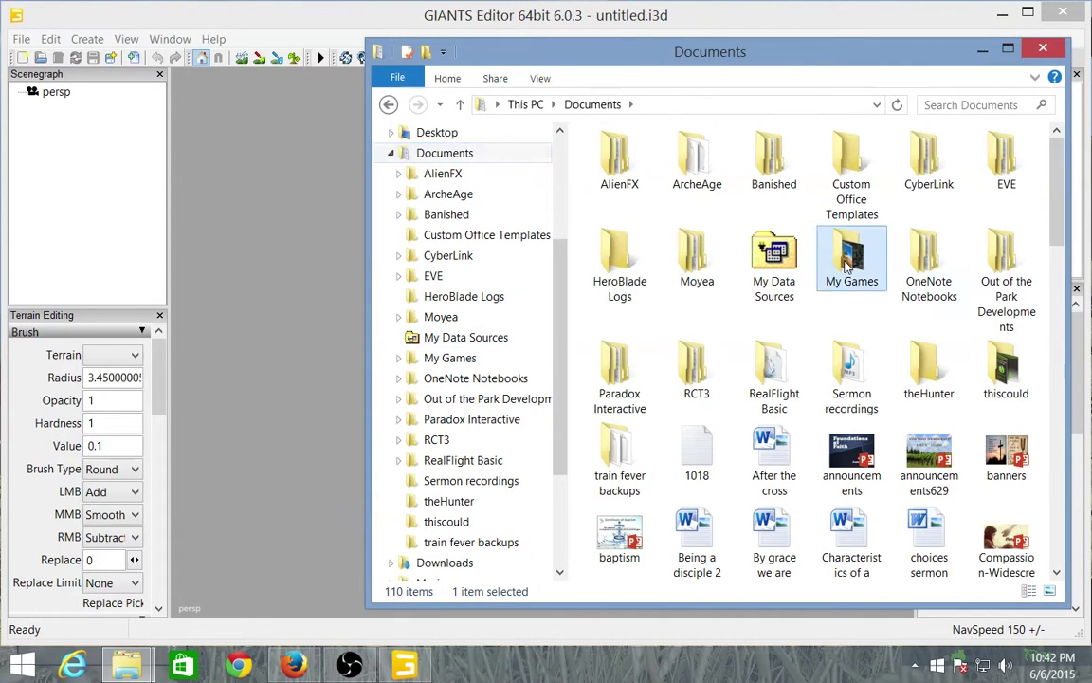
pyautogui.doubleClick(847, 267)
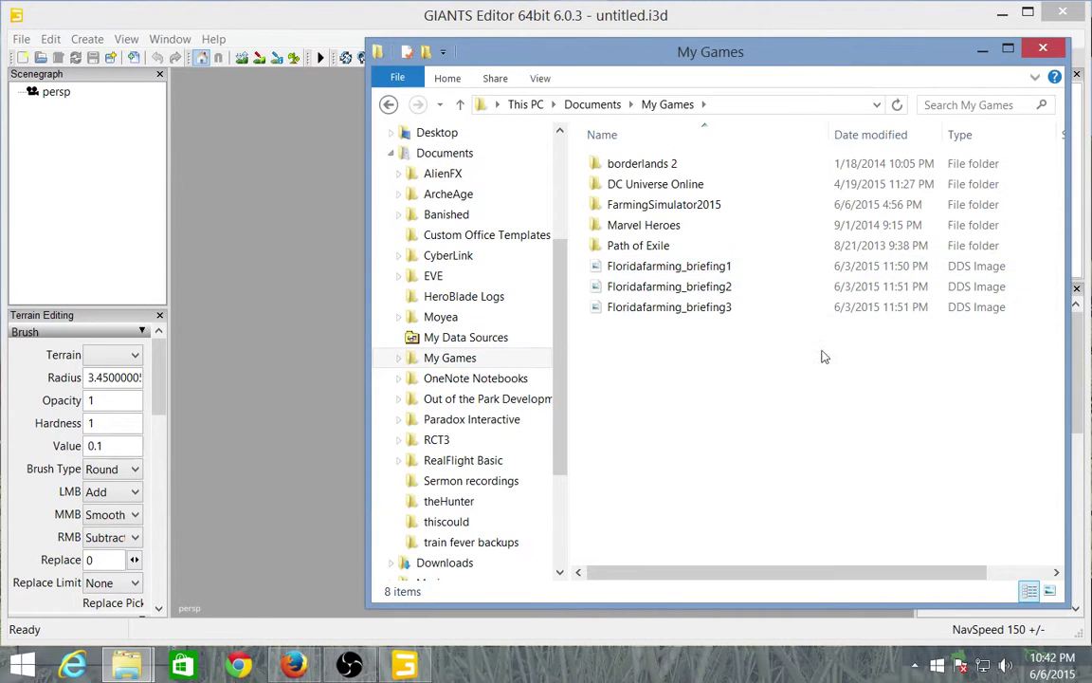
pyautogui.doubleClick(687, 207)
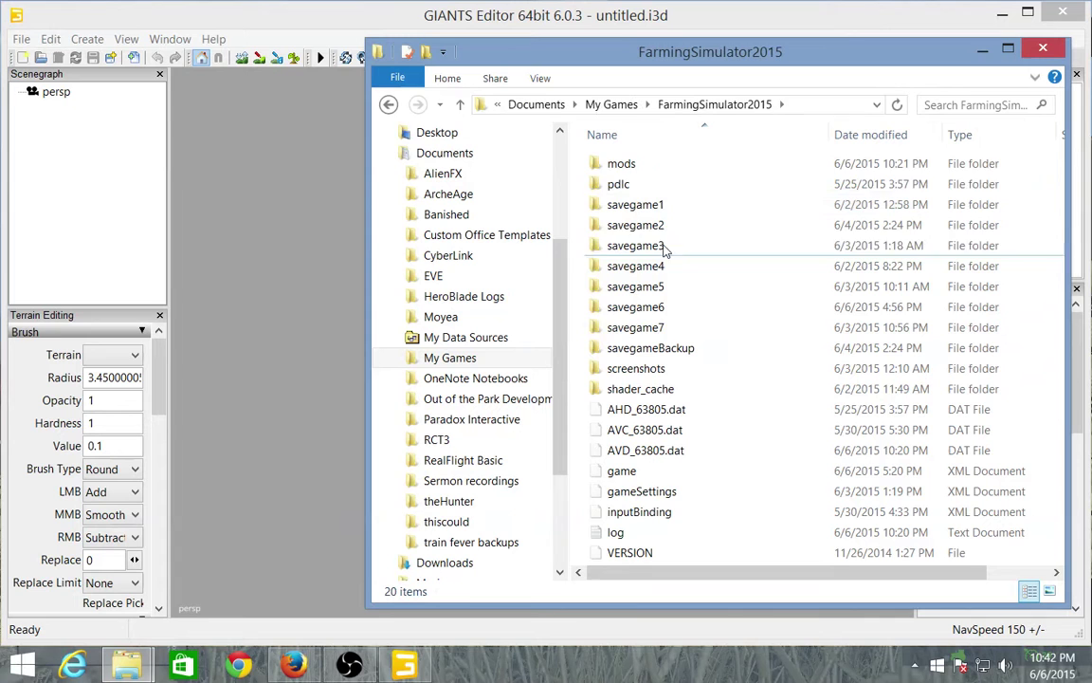
pyautogui.doubleClick(626, 164)
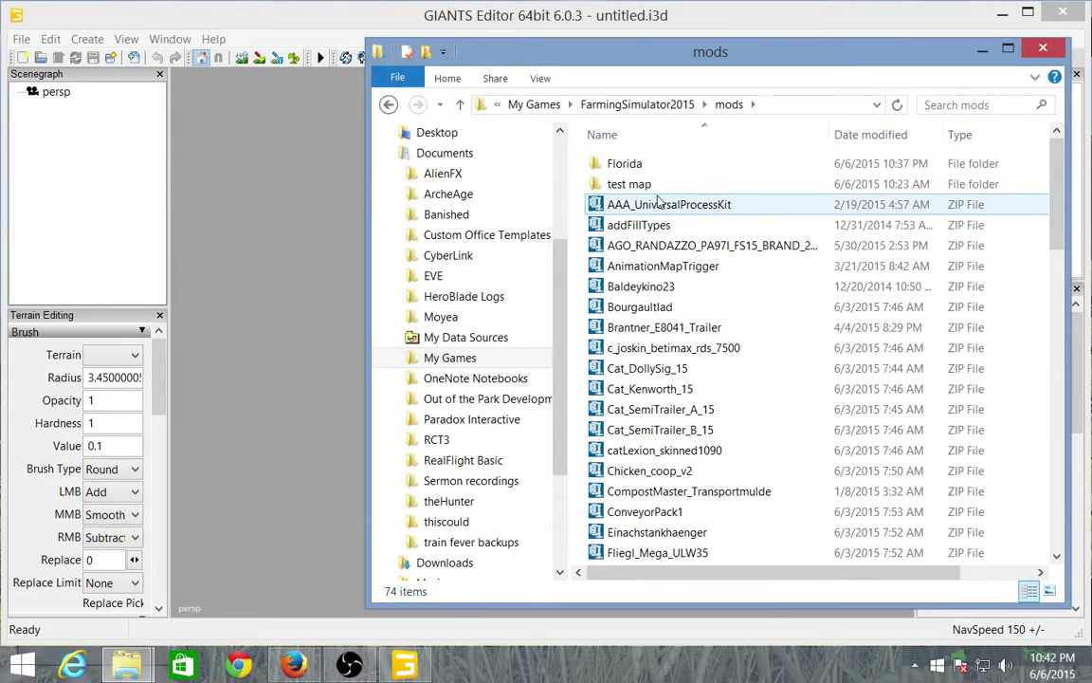
pyautogui.moveTo(660, 201)
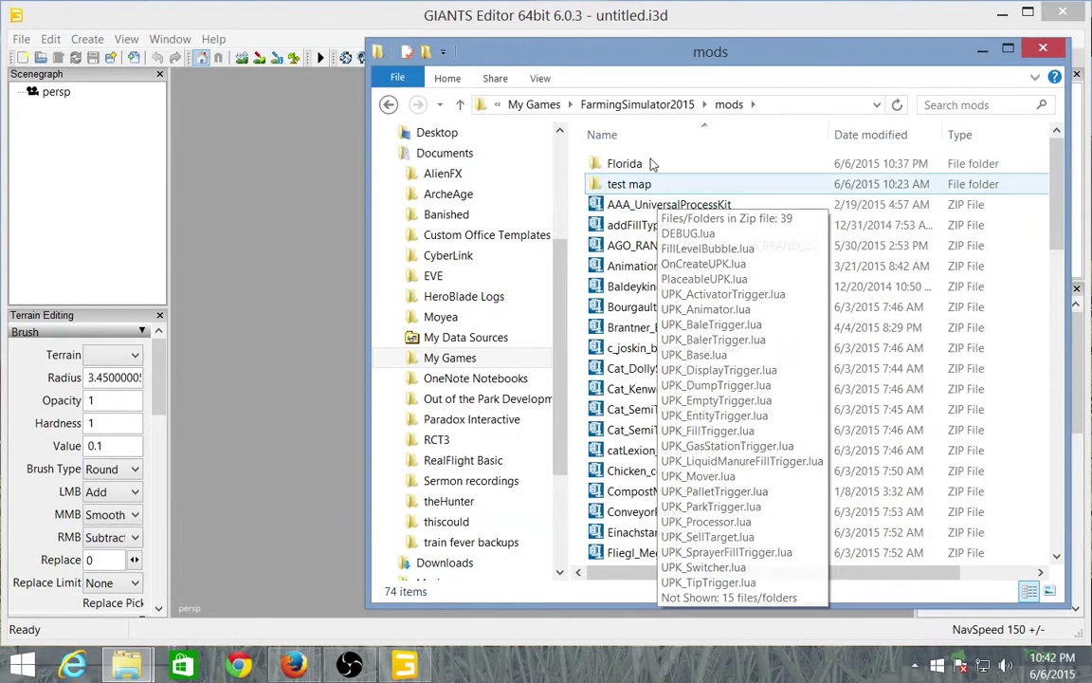
pyautogui.doubleClick(670, 166)
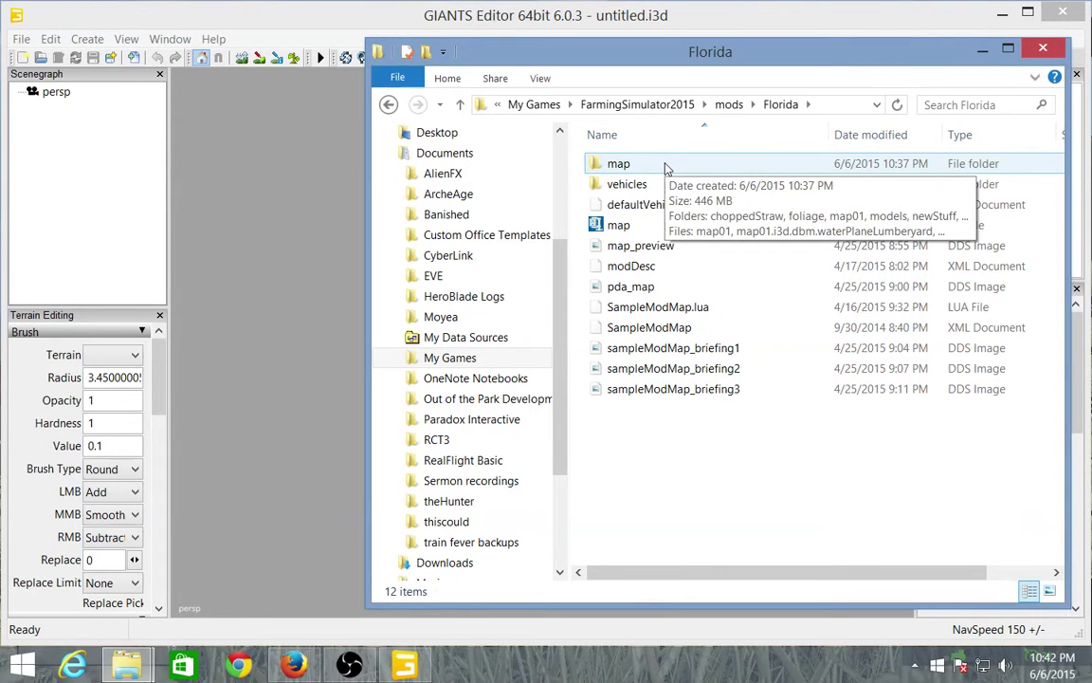
pyautogui.click(388, 104)
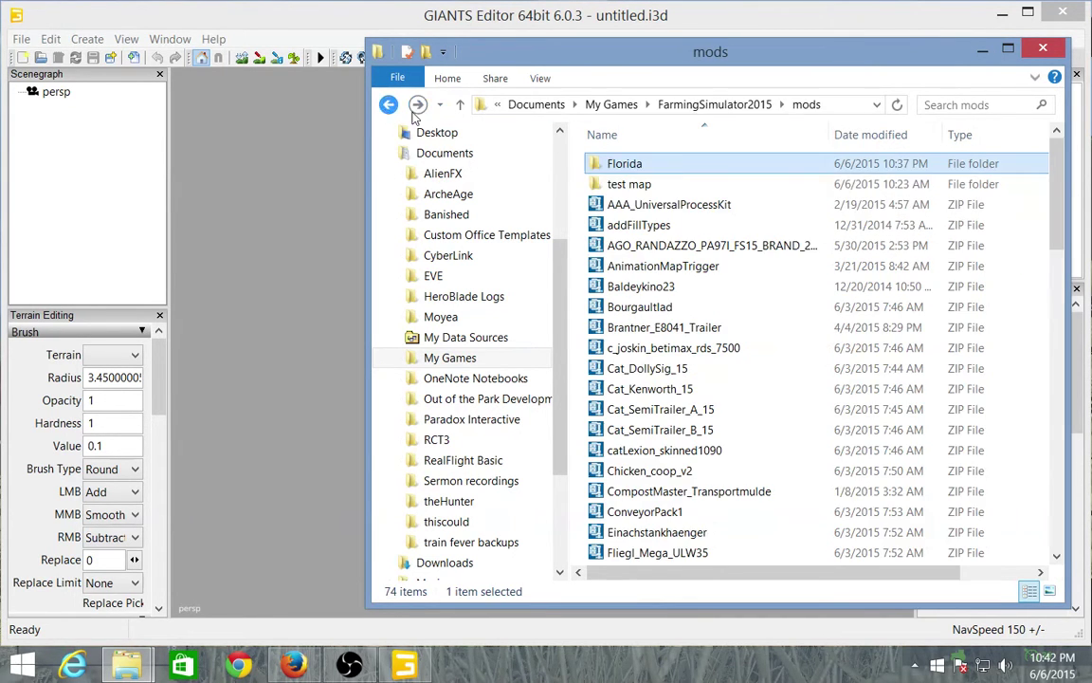
pyautogui.doubleClick(652, 167)
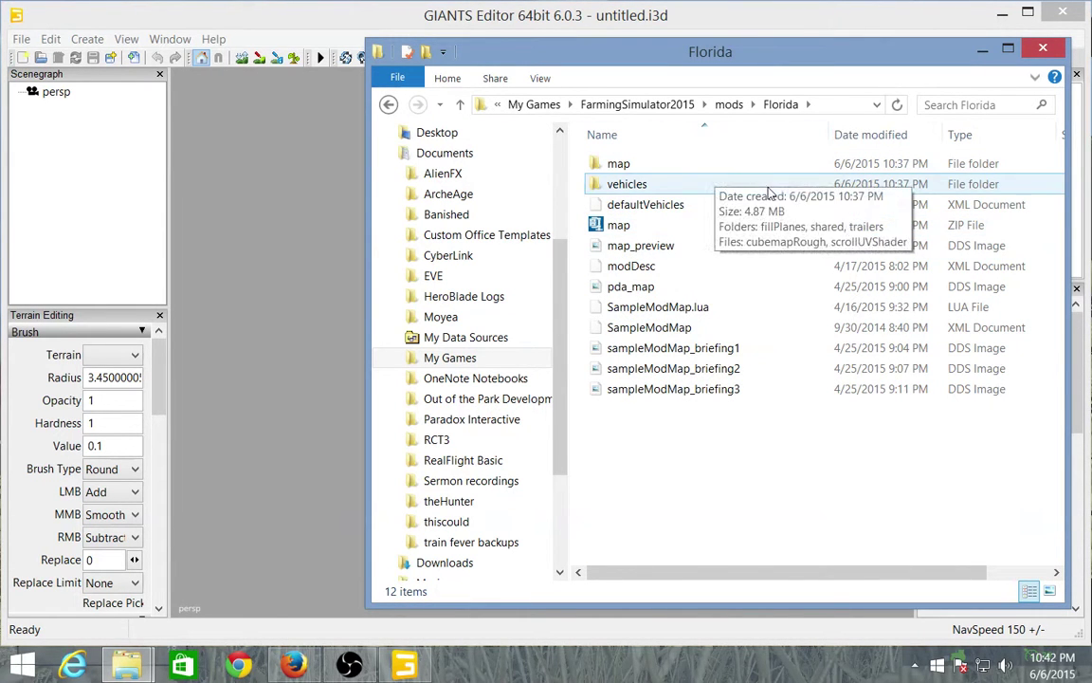
# - Delete the map ZIP file from the Florida mod folder
pyautogui.rightClick(611, 225)
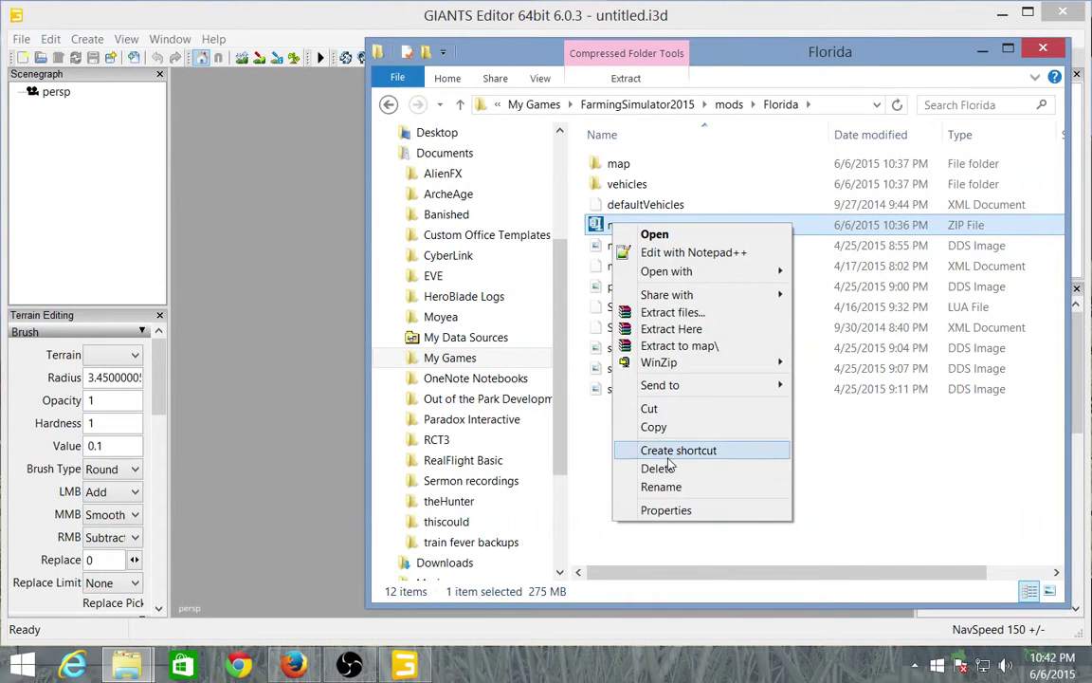
pyautogui.click(616, 469)
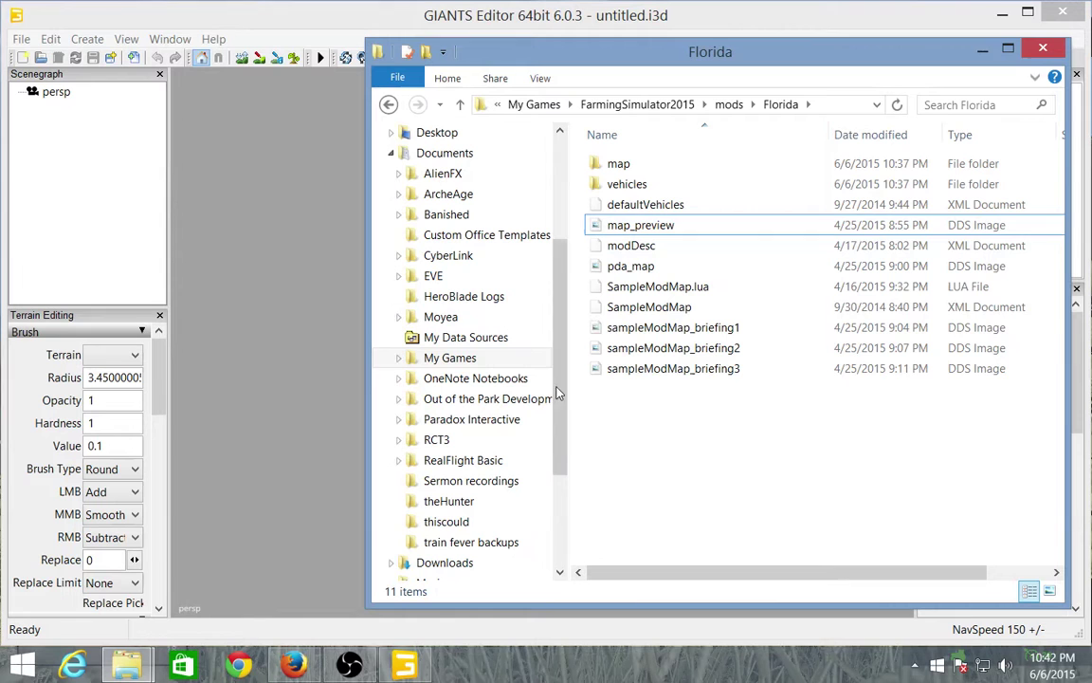
pyautogui.click(640, 224)
pyautogui.keyDown('ctrl'); pyautogui.click(639, 214); pyautogui.keyUp('ctrl')
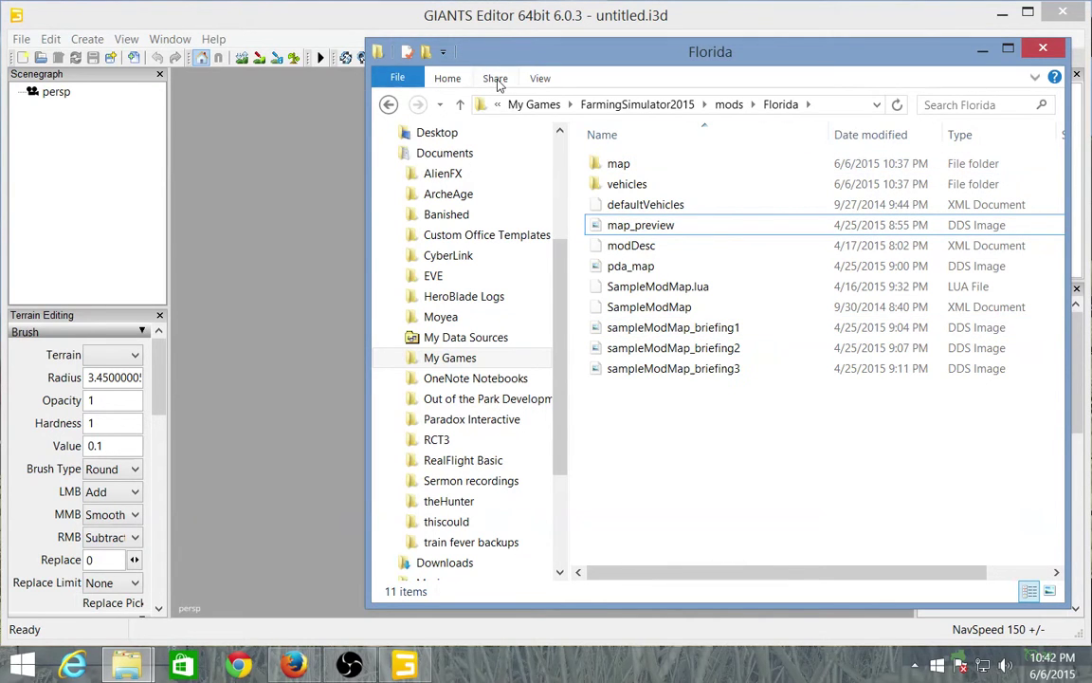
# - Bring the Florida folder window back and open its map folder containing map01.i3d
pyautogui.click(980, 56)
pyautogui.click(1000, 13)
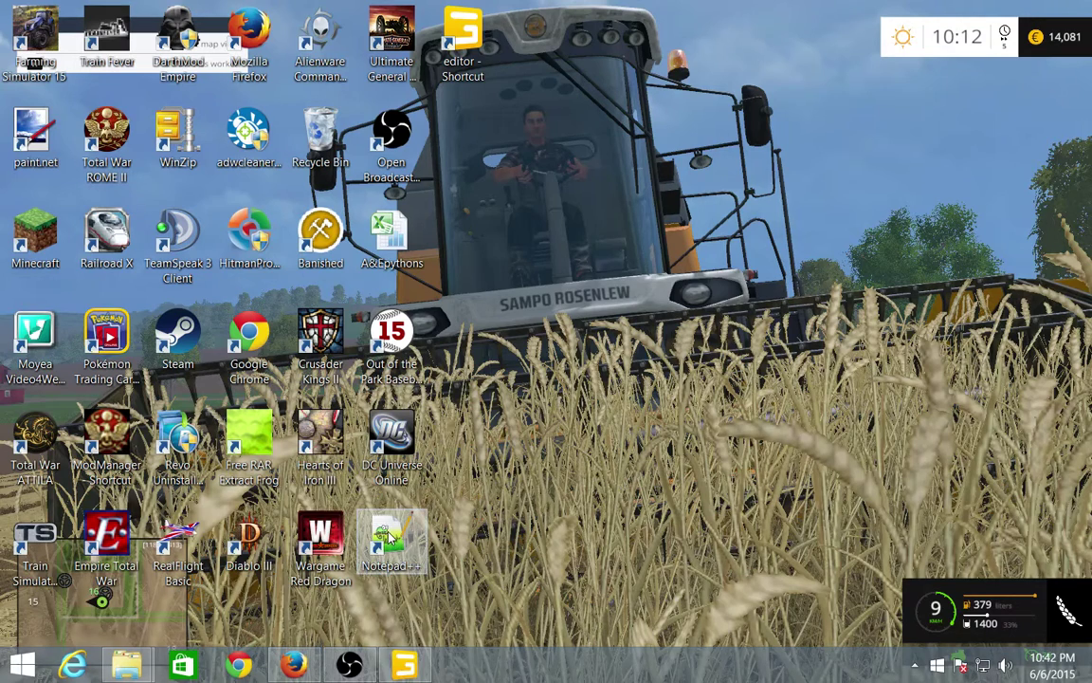
pyautogui.moveTo(284, 667)
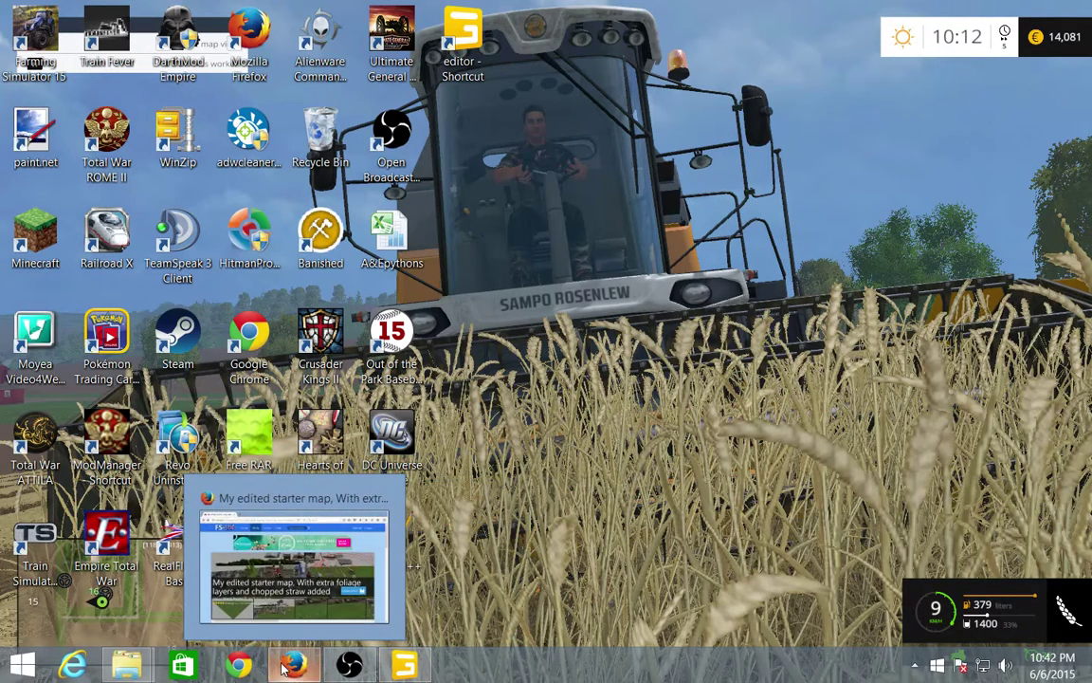
pyautogui.moveTo(128, 663)
pyautogui.click(154, 500)
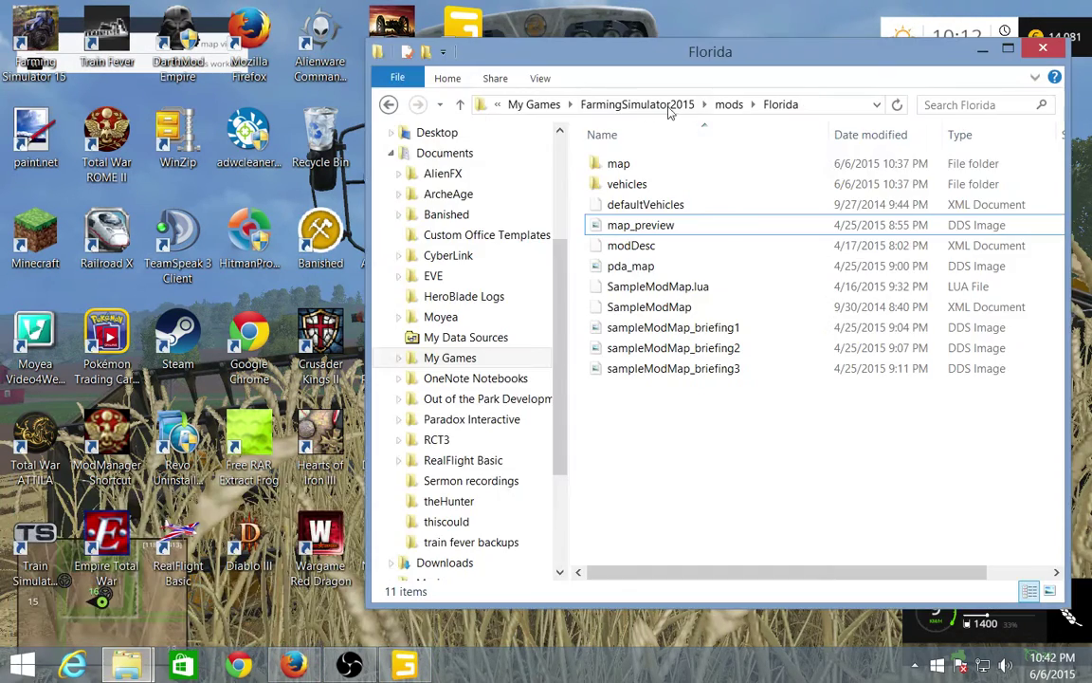
pyautogui.click(407, 667)
pyautogui.moveTo(128, 663)
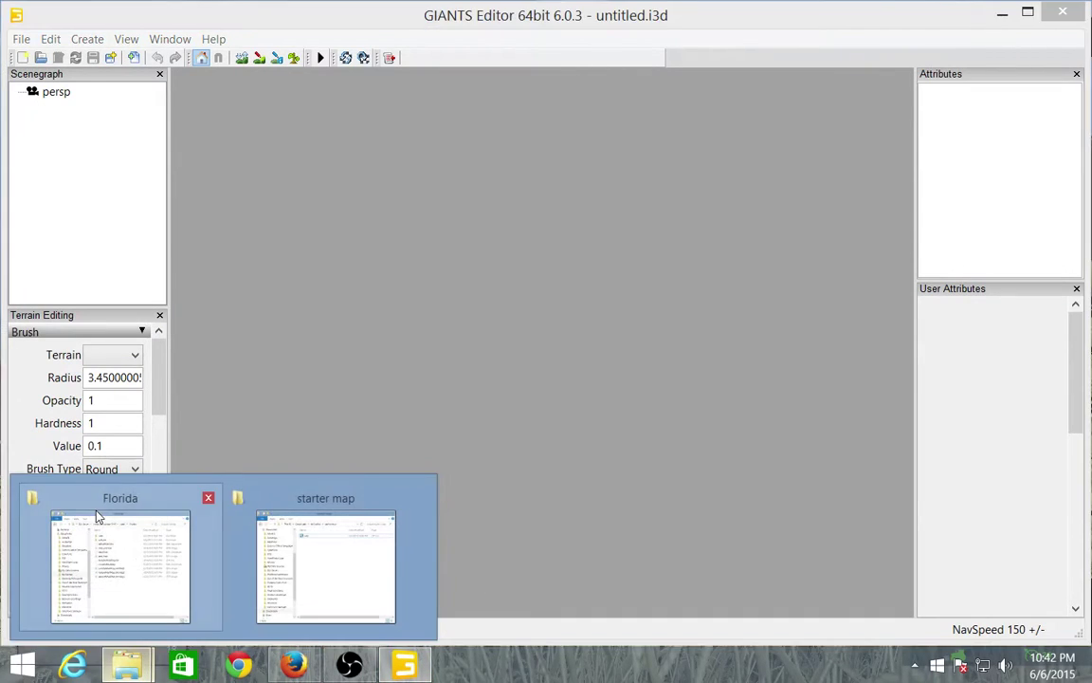
pyautogui.click(97, 517)
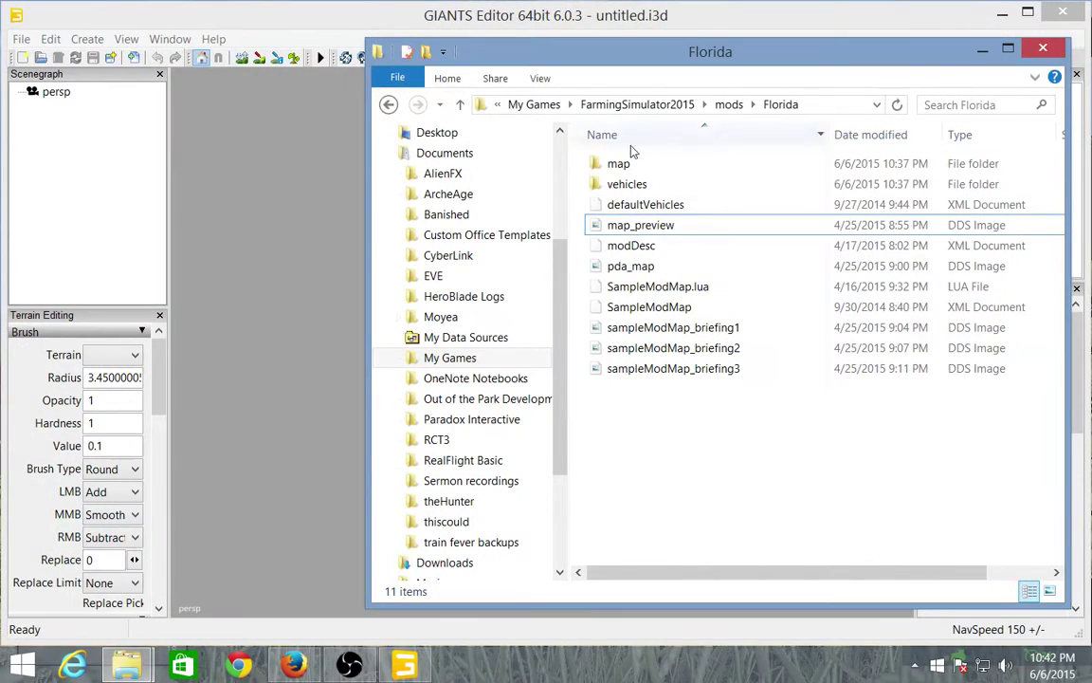
pyautogui.doubleClick(618, 165)
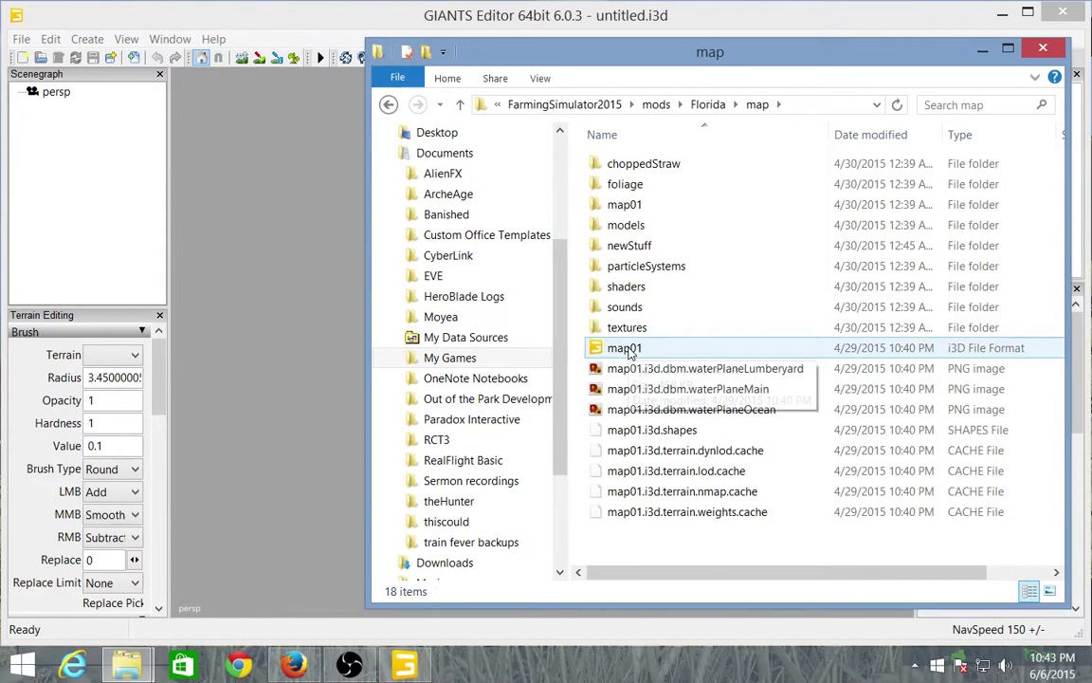
# - Load map01 from the Florida\map folder via File > Open
pyautogui.click(179, 30)
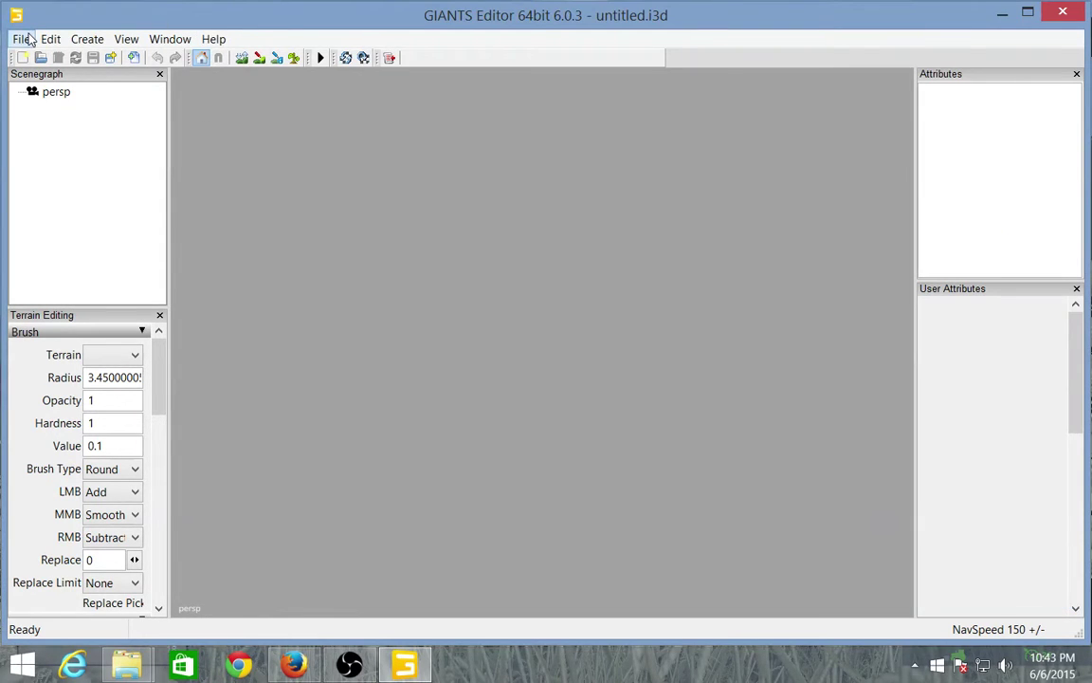
pyautogui.click(20, 39)
pyautogui.click(52, 78)
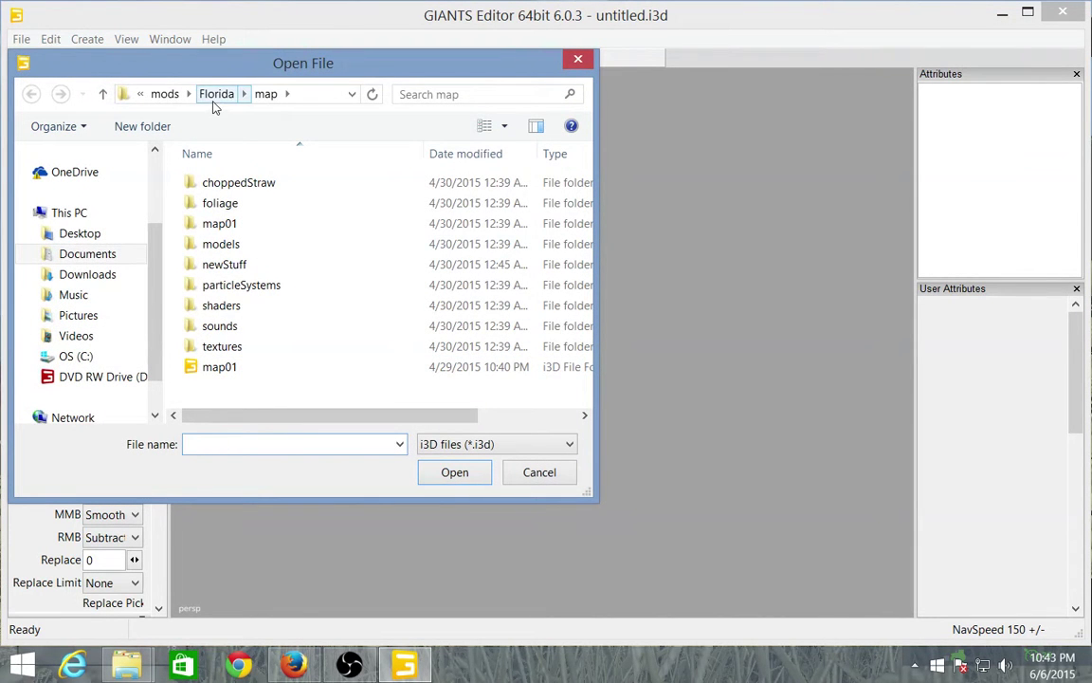
pyautogui.click(216, 367)
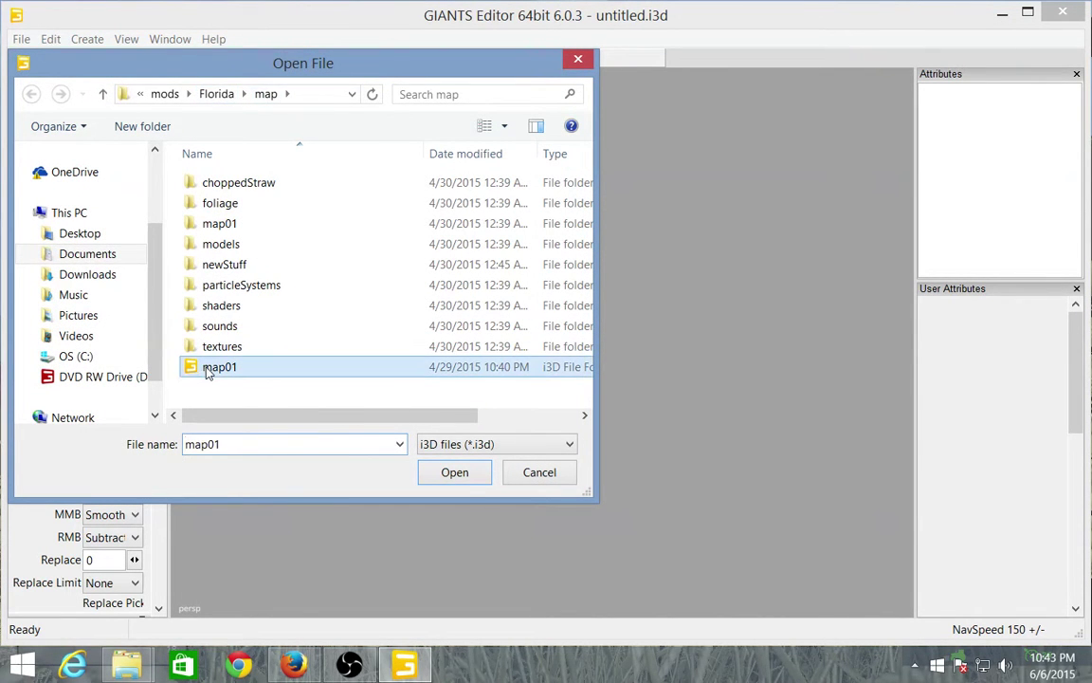
pyautogui.click(464, 475)
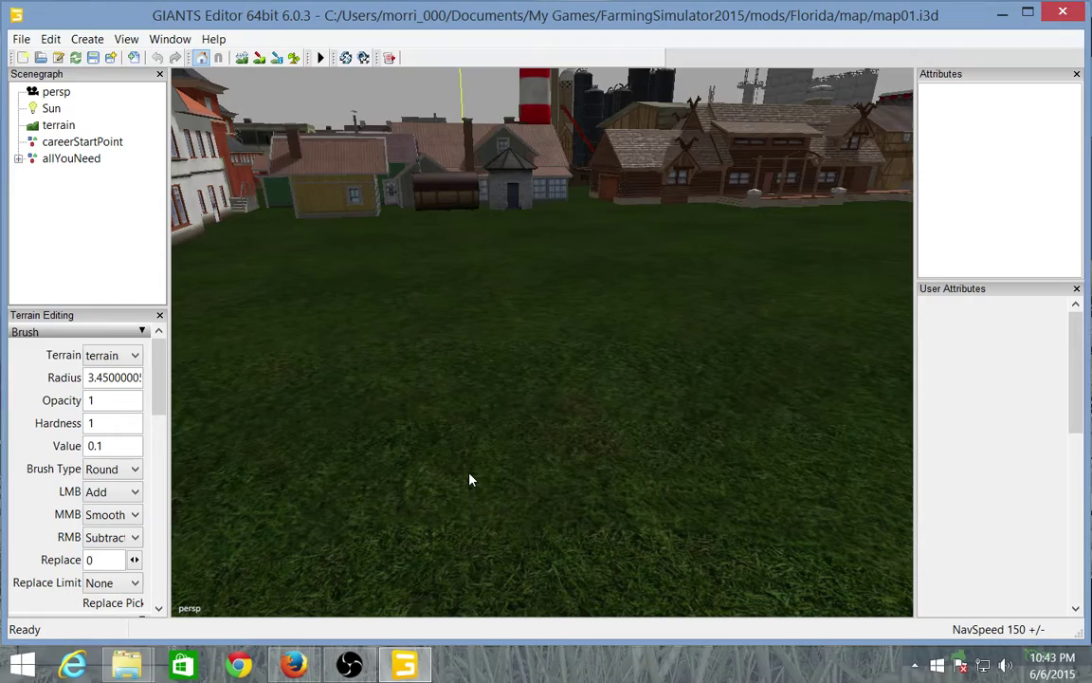
pyautogui.moveTo(532, 306); pyautogui.dragTo(881, 246, button='right')
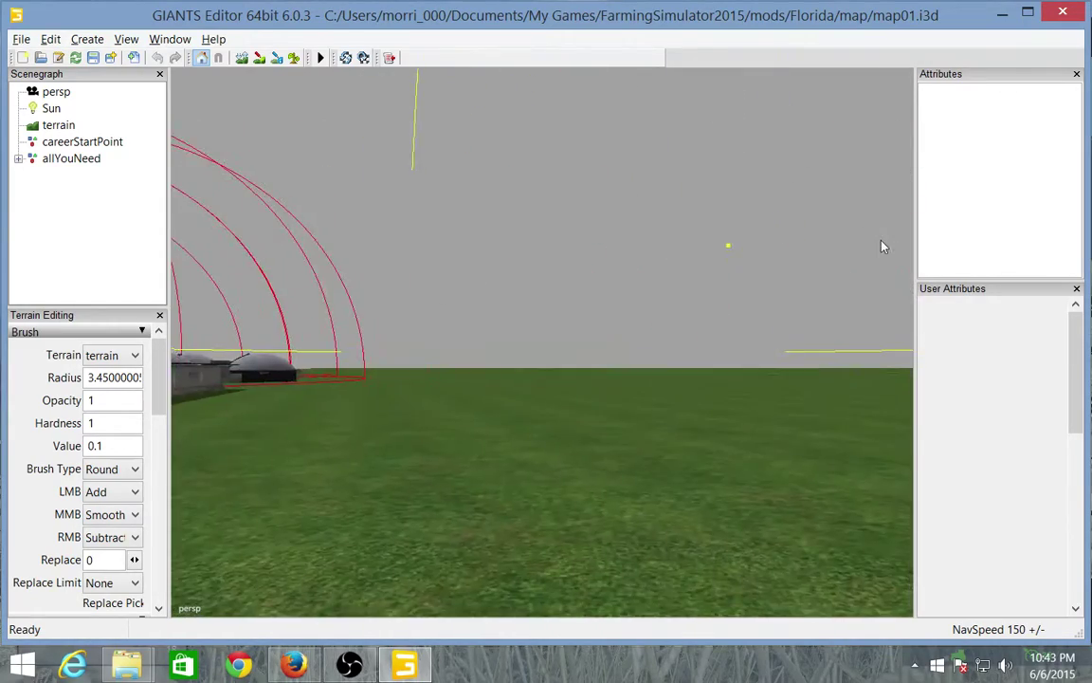
pyautogui.moveTo(882, 246); pyautogui.dragTo(738, 295, button='middle')
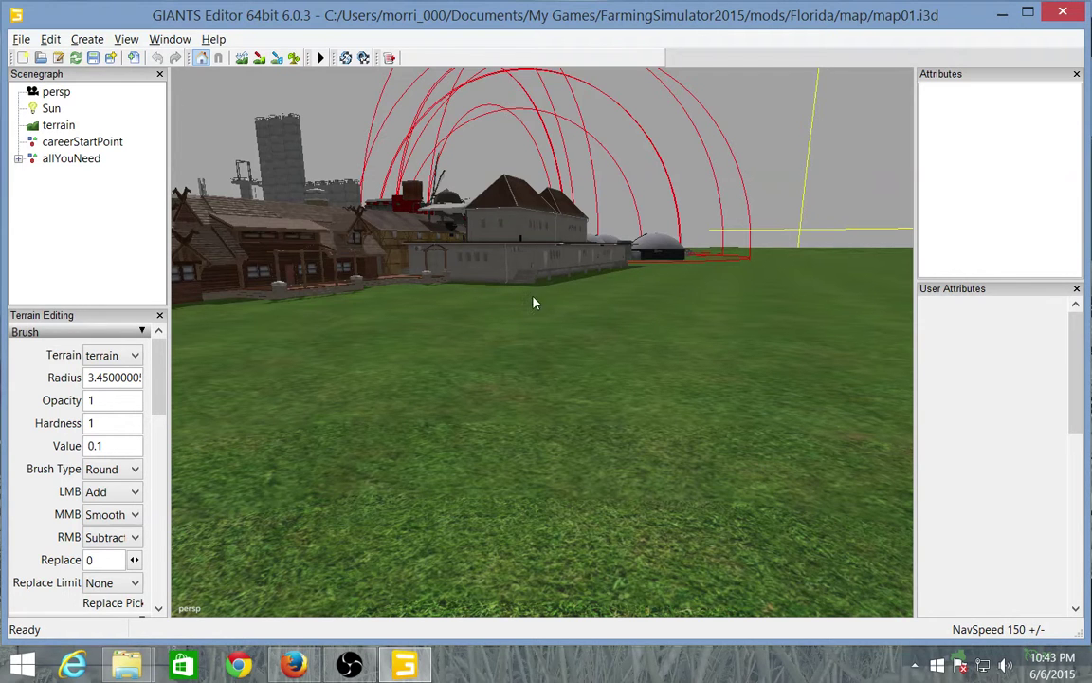
pyautogui.moveTo(660, 340); pyautogui.dragTo(824, 320, button='middle')
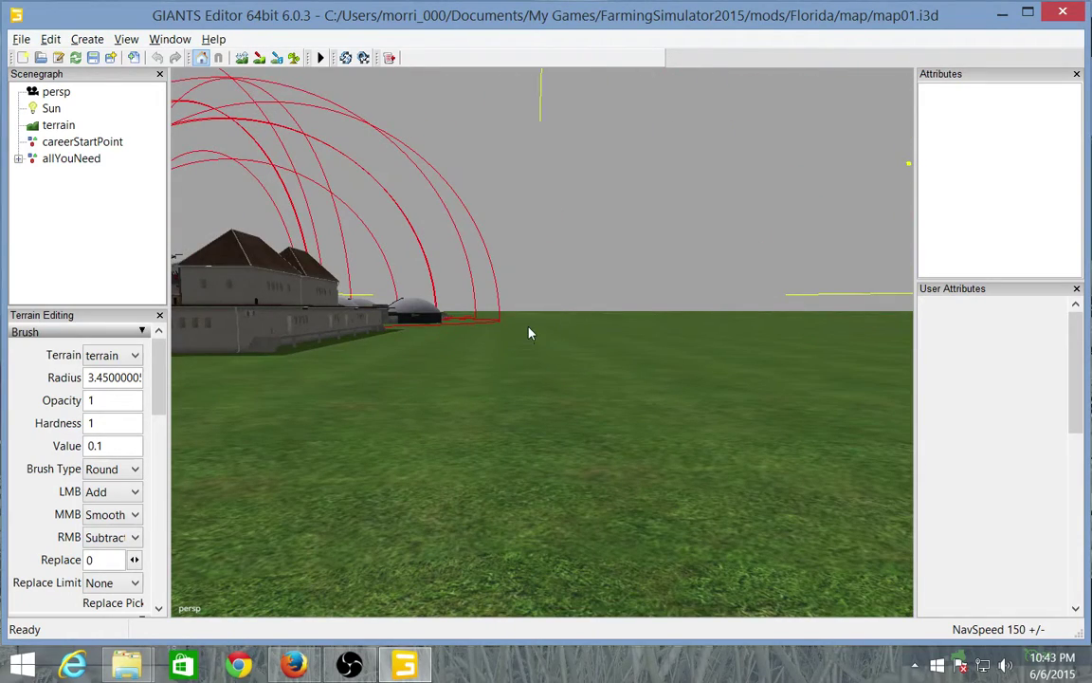
pyautogui.moveTo(723, 352); pyautogui.dragTo(483, 383, button='middle')
pyautogui.moveTo(635, 383); pyautogui.dragTo(483, 365, button='middle')
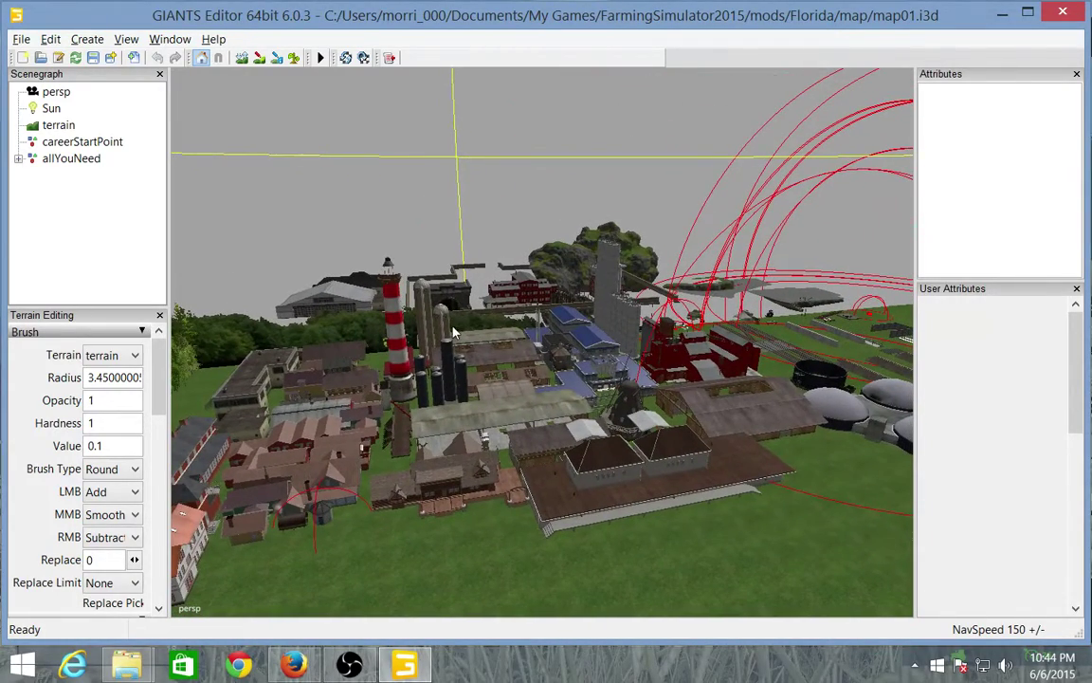
pyautogui.moveTo(468, 217); pyautogui.dragTo(667, 281, button='middle')
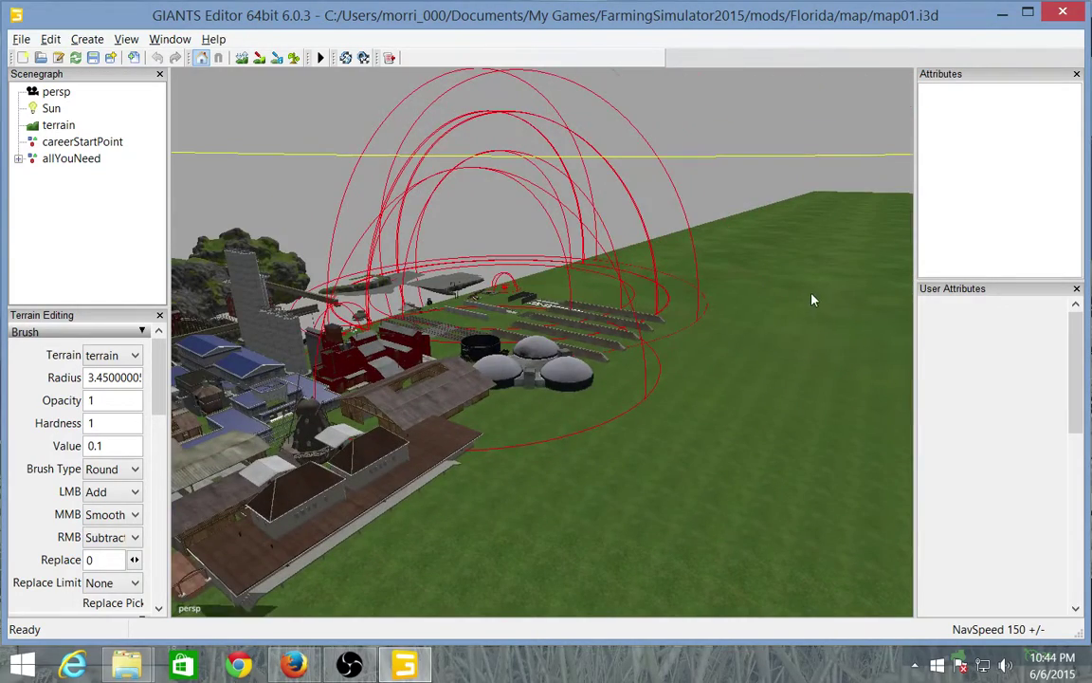
pyautogui.moveTo(813, 300); pyautogui.dragTo(697, 323, button='middle')
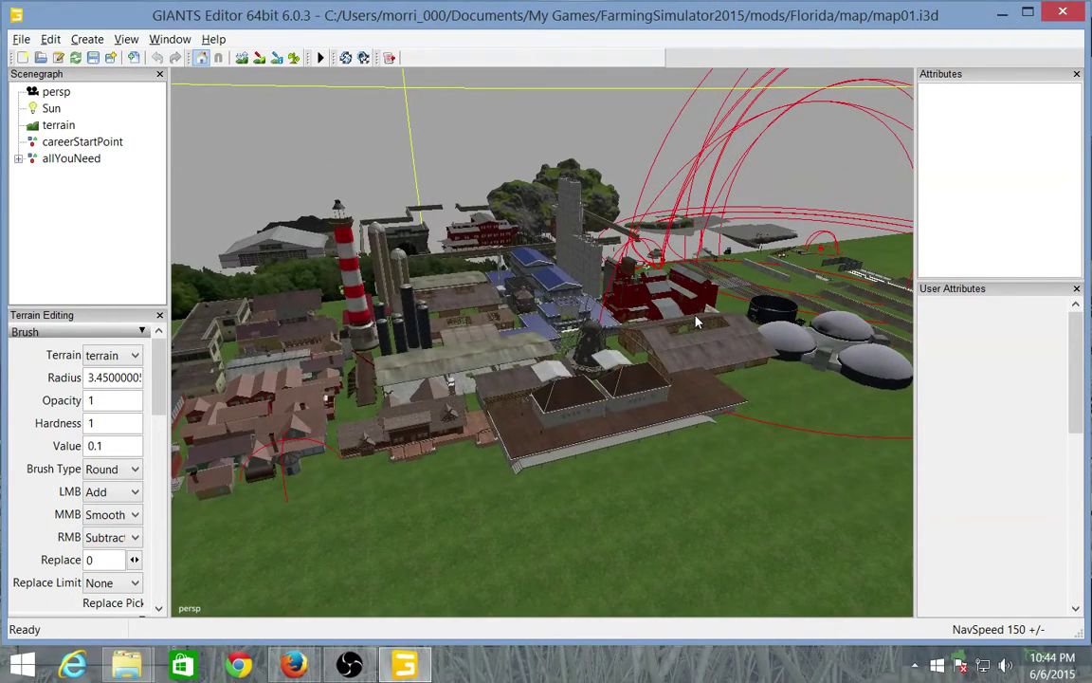
pyautogui.click(54, 95)
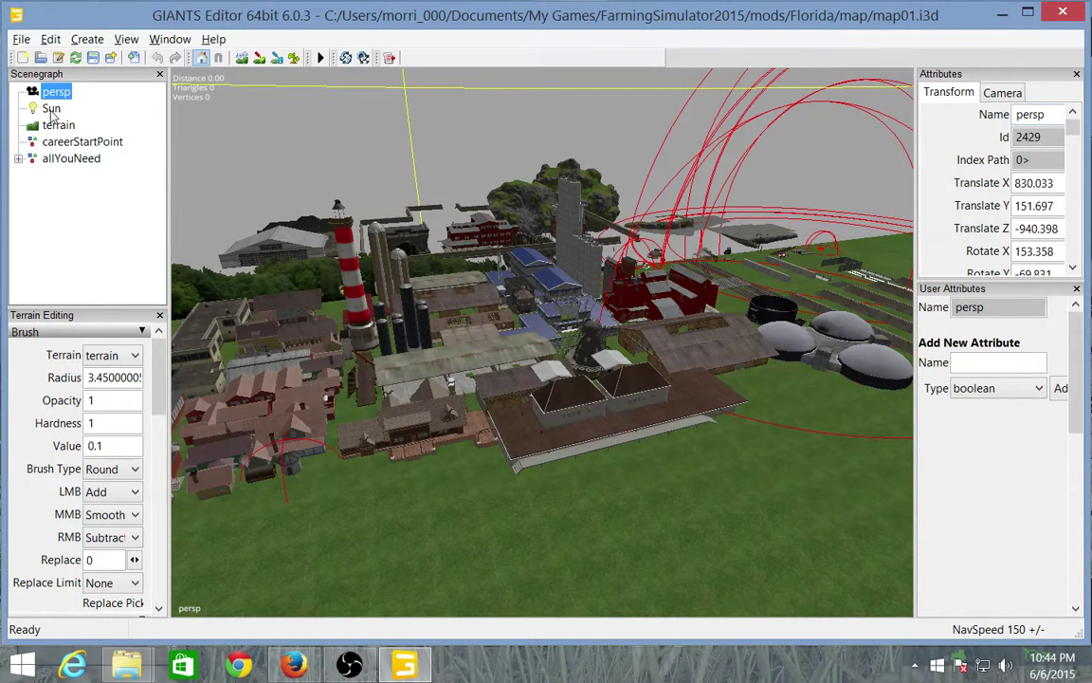
# - Inspect the Sun and terrain, select careerStartPoint, and widen the Attributes panel
pyautogui.click(51, 110)
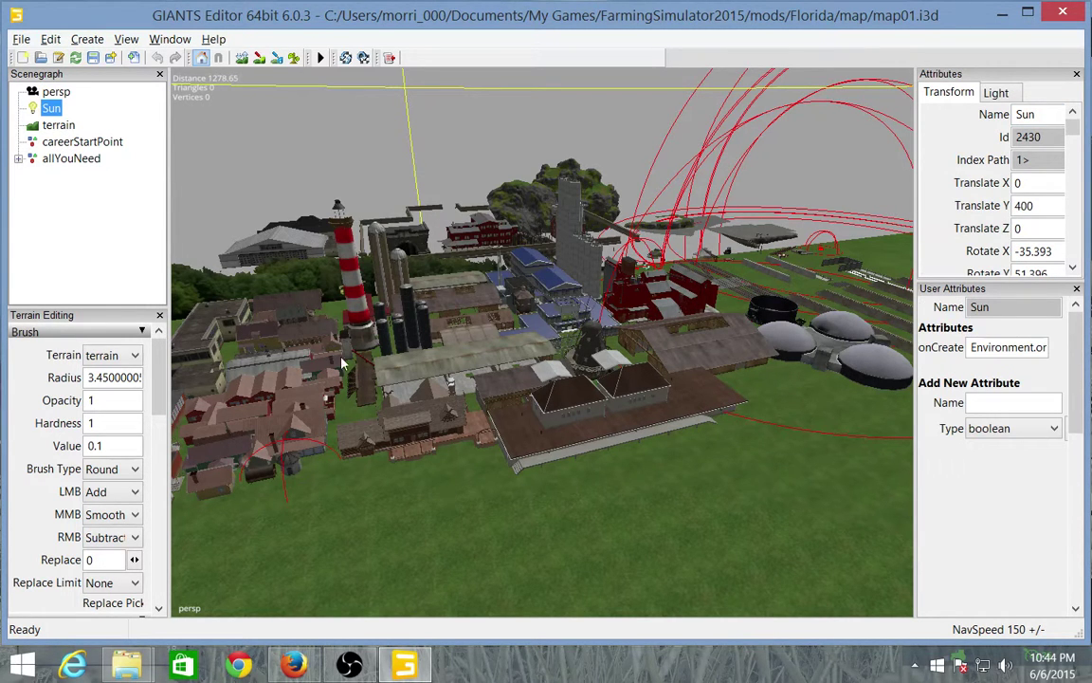
pyautogui.click(59, 127)
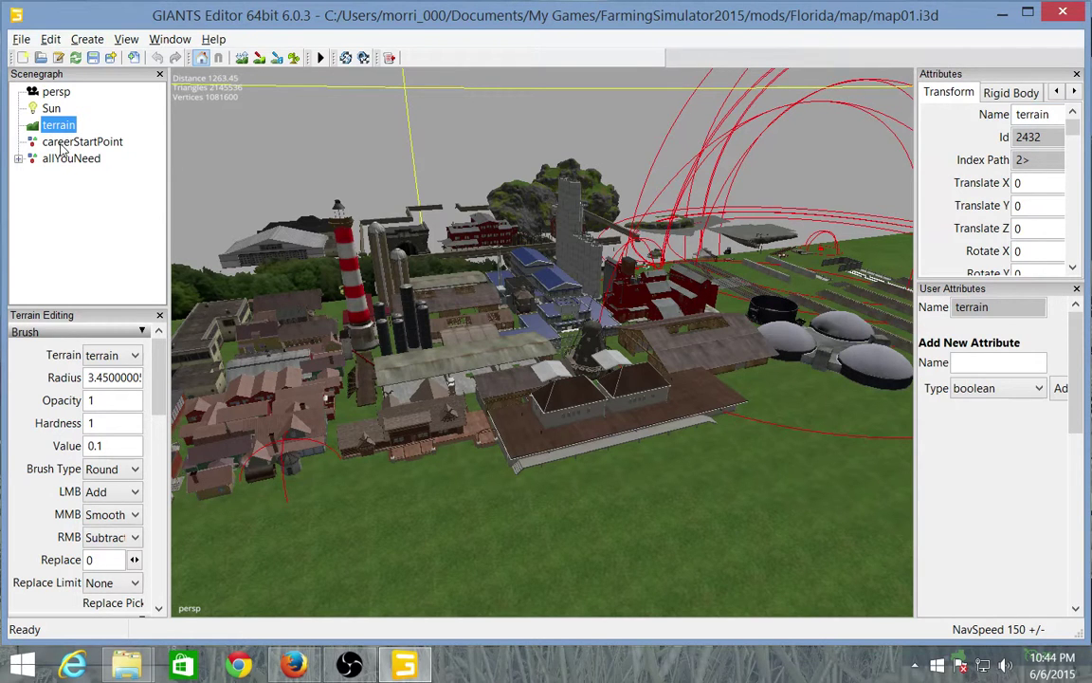
pyautogui.click(76, 143)
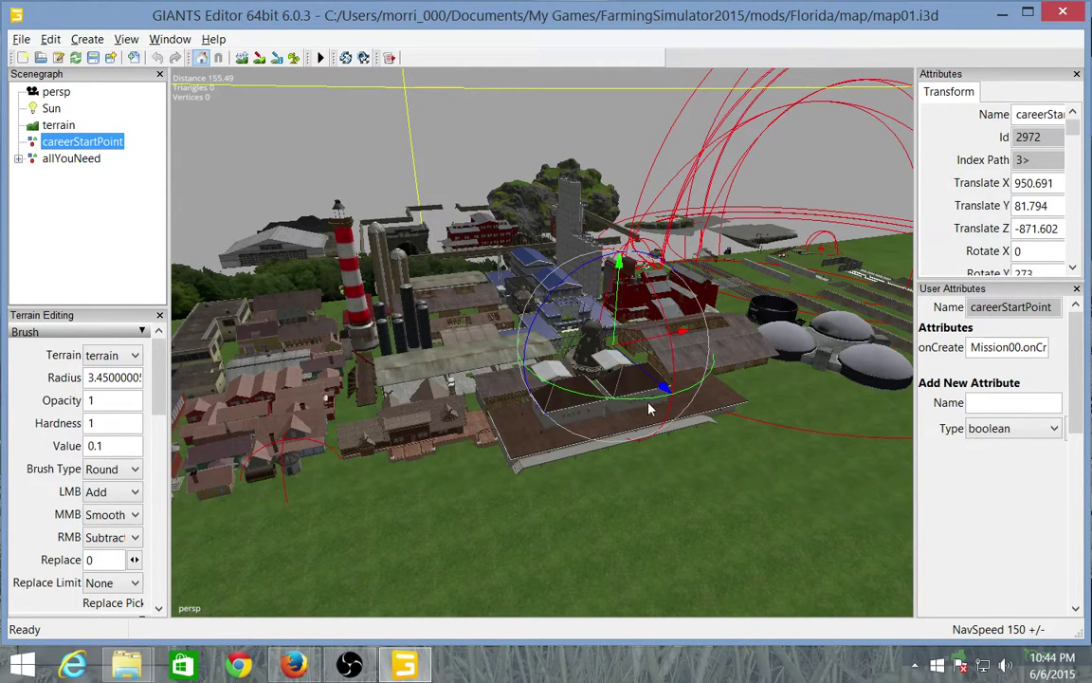
pyautogui.moveTo(410, 328); pyautogui.dragTo(135, 207, button='middle')
pyautogui.click(82, 143)
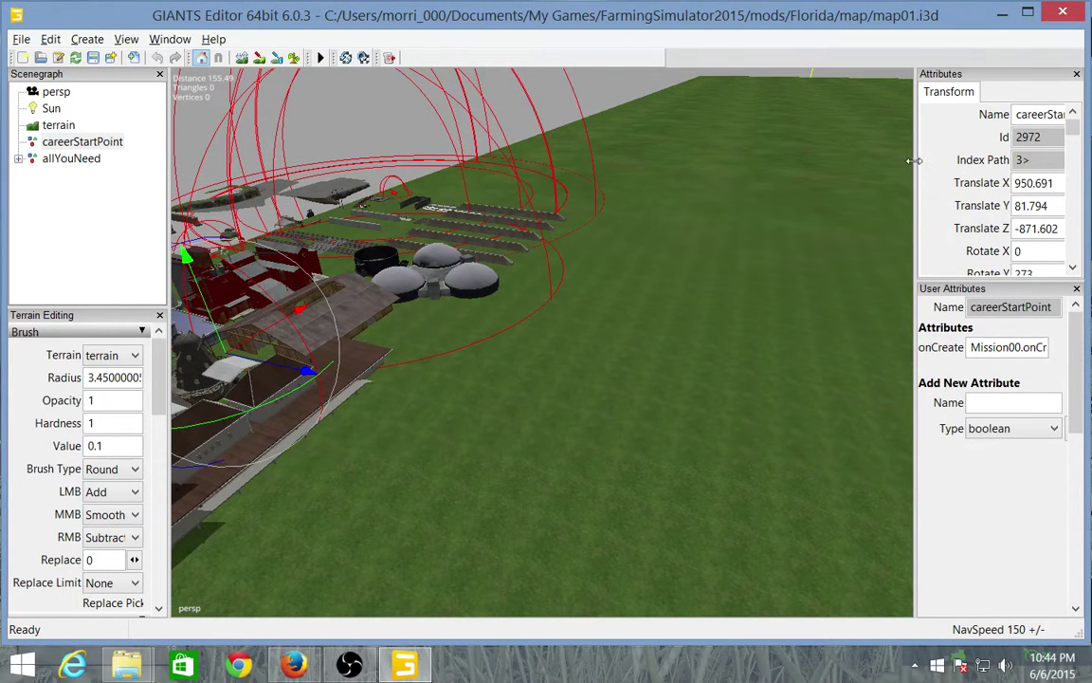
pyautogui.moveTo(912, 161); pyautogui.dragTo(836, 161)
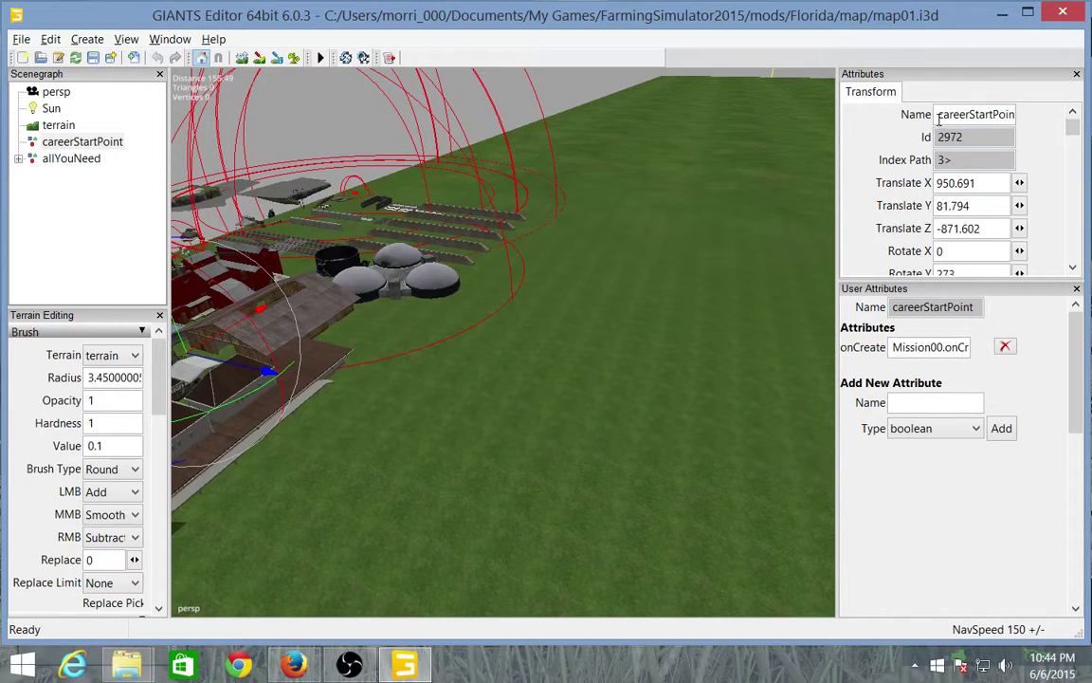
pyautogui.moveTo(1073, 126)
pyautogui.mouseDown()
pyautogui.moveTo(1075, 158)
pyautogui.moveTo(1072, 122)
pyautogui.mouseUp()
pyautogui.scroll(4, 549, 379)
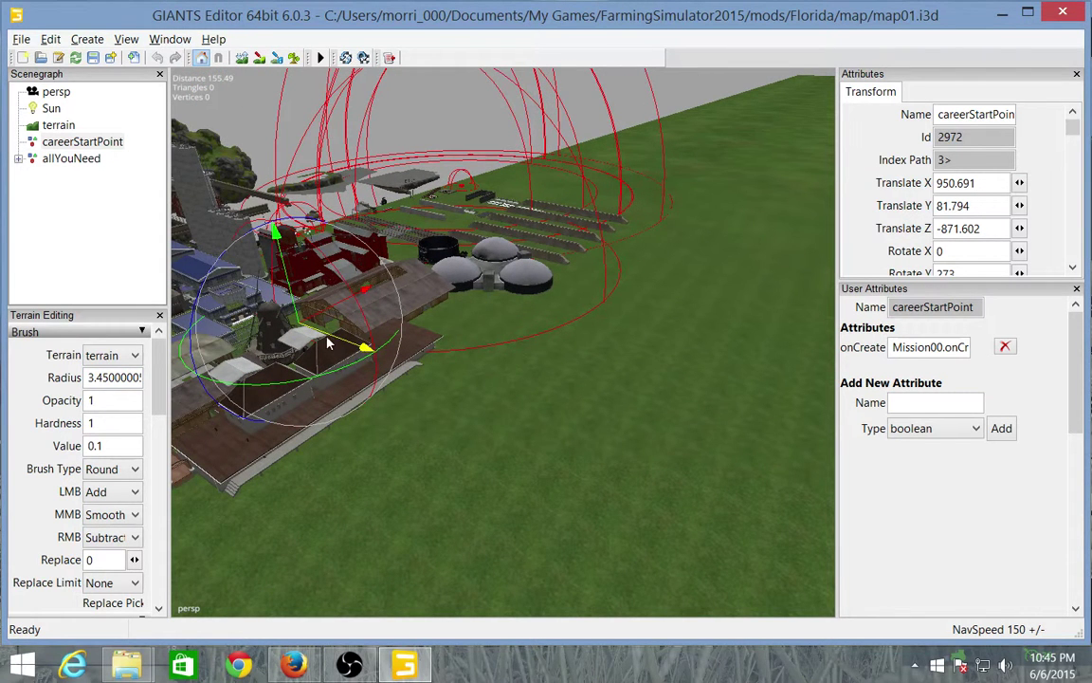
# - Drag careerStartPoint across the open grass to X 765.888, Z -803.427
pyautogui.moveTo(327, 343); pyautogui.dragTo(759, 426)
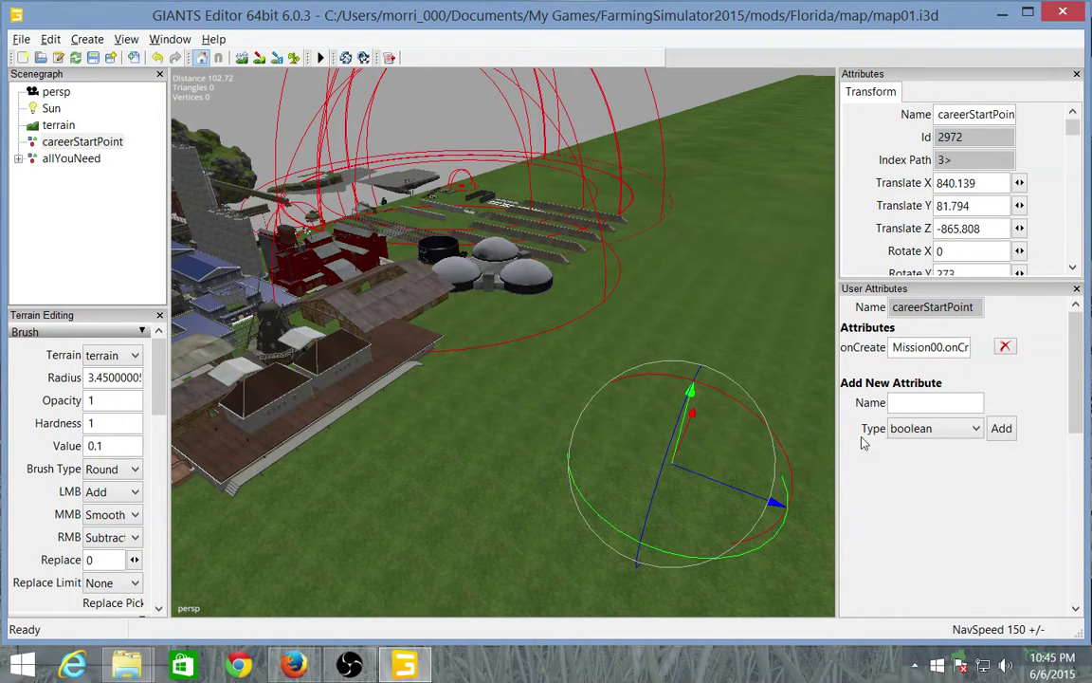
pyautogui.moveTo(528, 351); pyautogui.dragTo(615, 351, button='right')
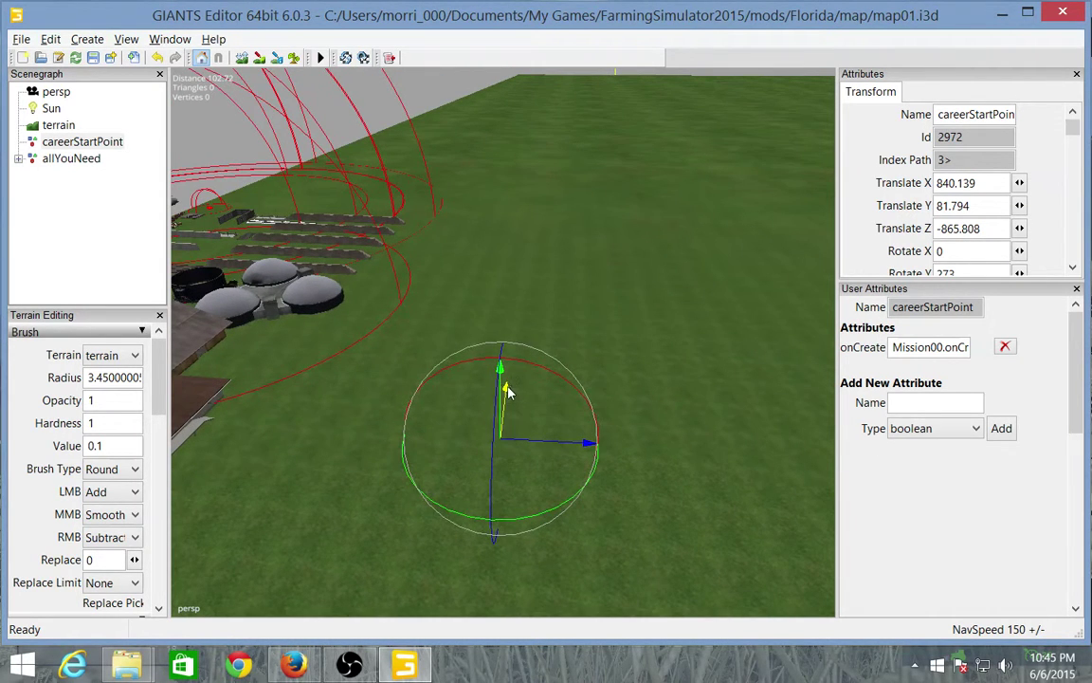
pyautogui.moveTo(508, 393); pyautogui.dragTo(566, 168)
pyautogui.moveTo(534, 319); pyautogui.dragTo(749, 313)
pyautogui.moveTo(529, 294); pyautogui.dragTo(709, 403, button='right')
# - Turn off Visibility on the riverFollowerSound spline by the grass edge, then collapse the sounds group
pyautogui.moveTo(604, 272); pyautogui.dragTo(756, 467, button='right')
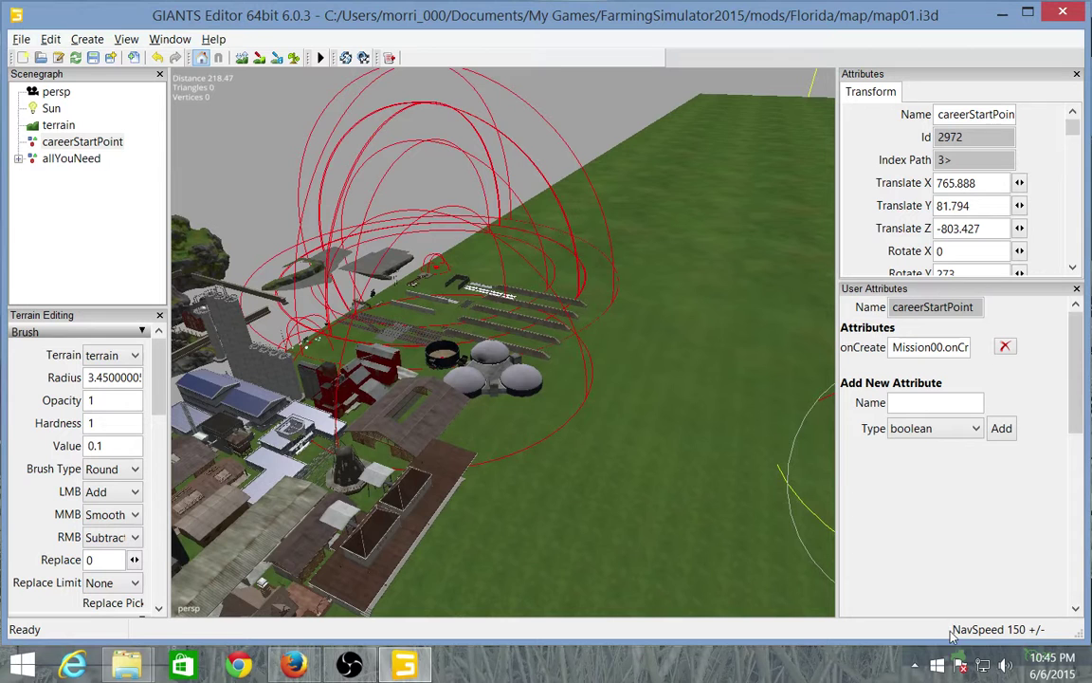
pyautogui.moveTo(594, 369); pyautogui.dragTo(746, 337, button='right')
pyautogui.moveTo(588, 390); pyautogui.dragTo(580, 513, button='right')
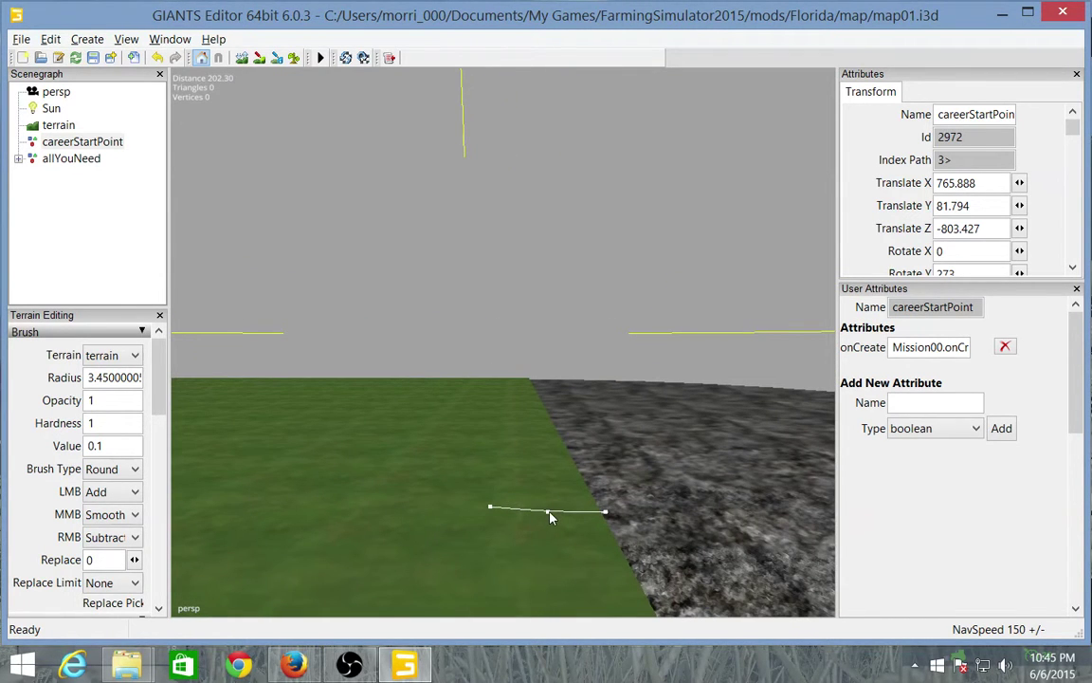
pyautogui.click(550, 517)
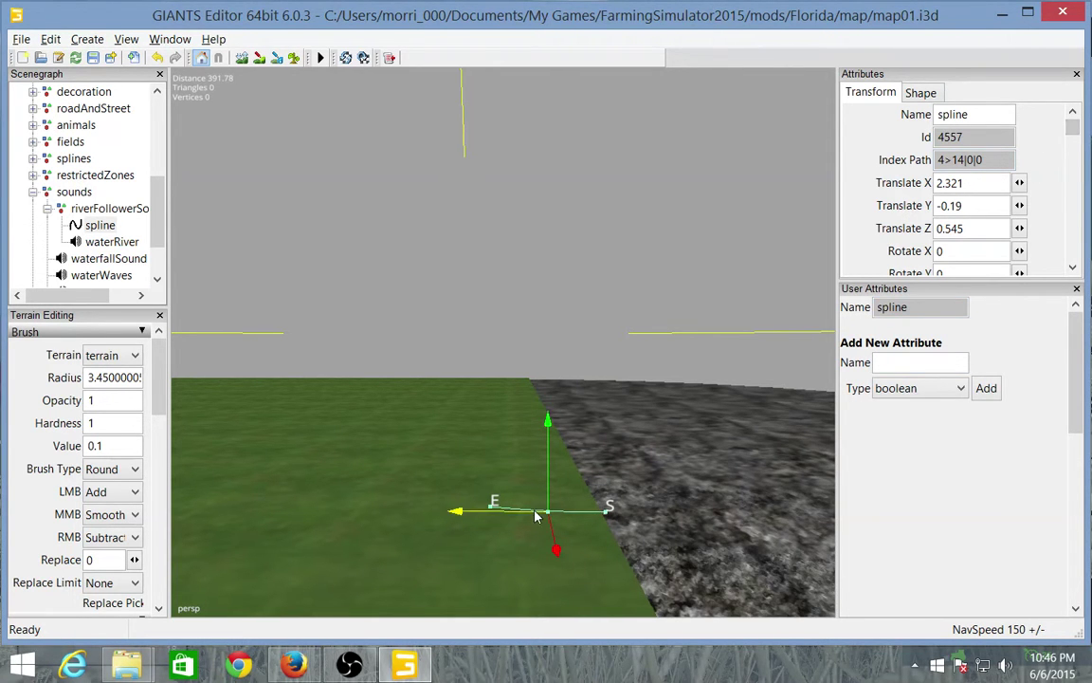
pyautogui.scroll(-3, 1077, 133)
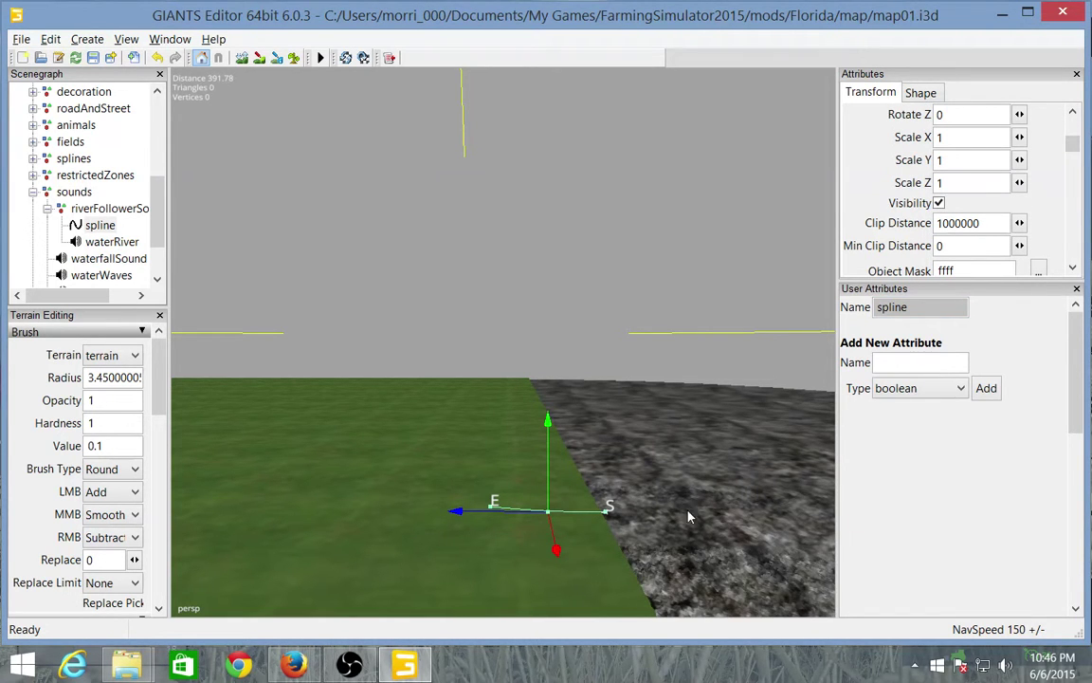
pyautogui.click(938, 202)
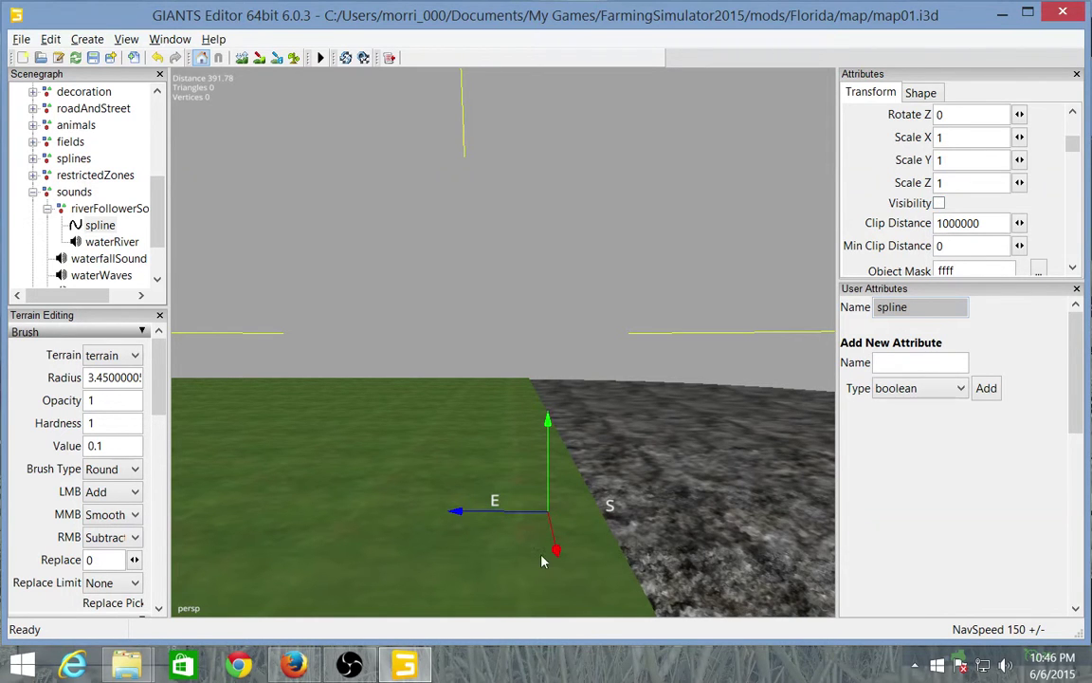
pyautogui.click(354, 487)
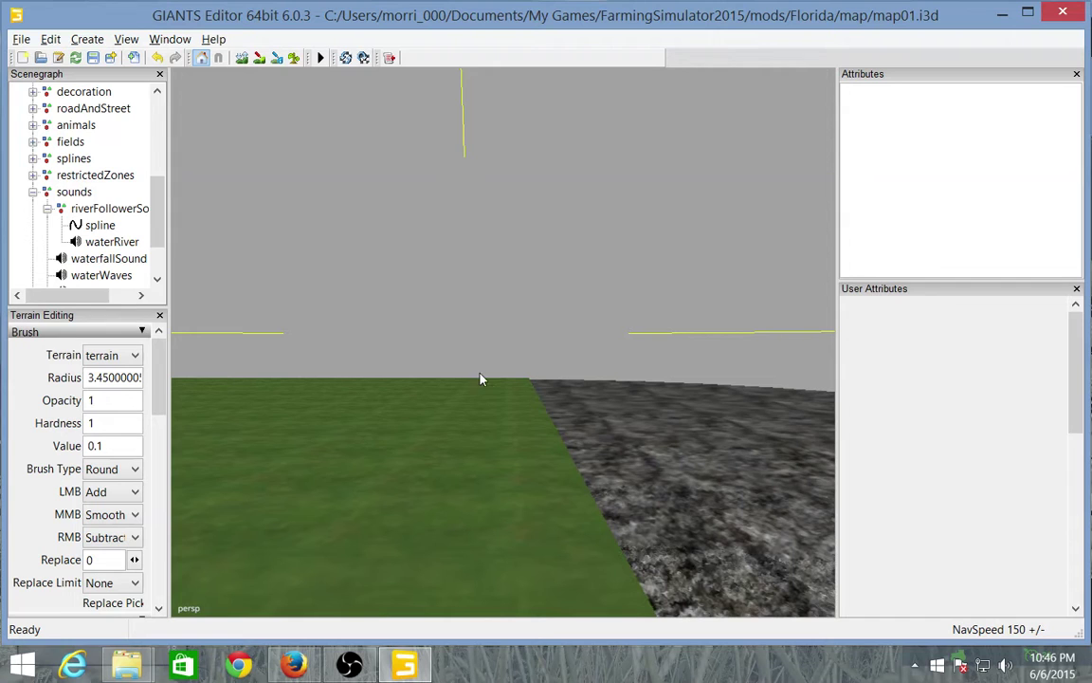
pyautogui.click(33, 191)
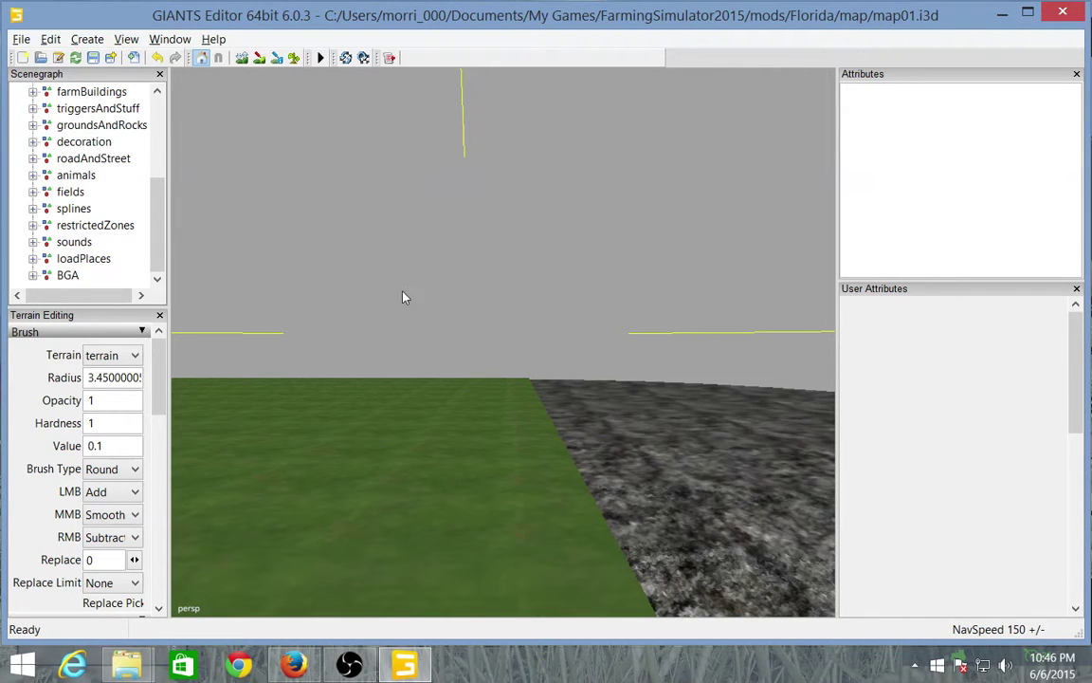
pyautogui.moveTo(402, 298); pyautogui.dragTo(670, 413, button='right')
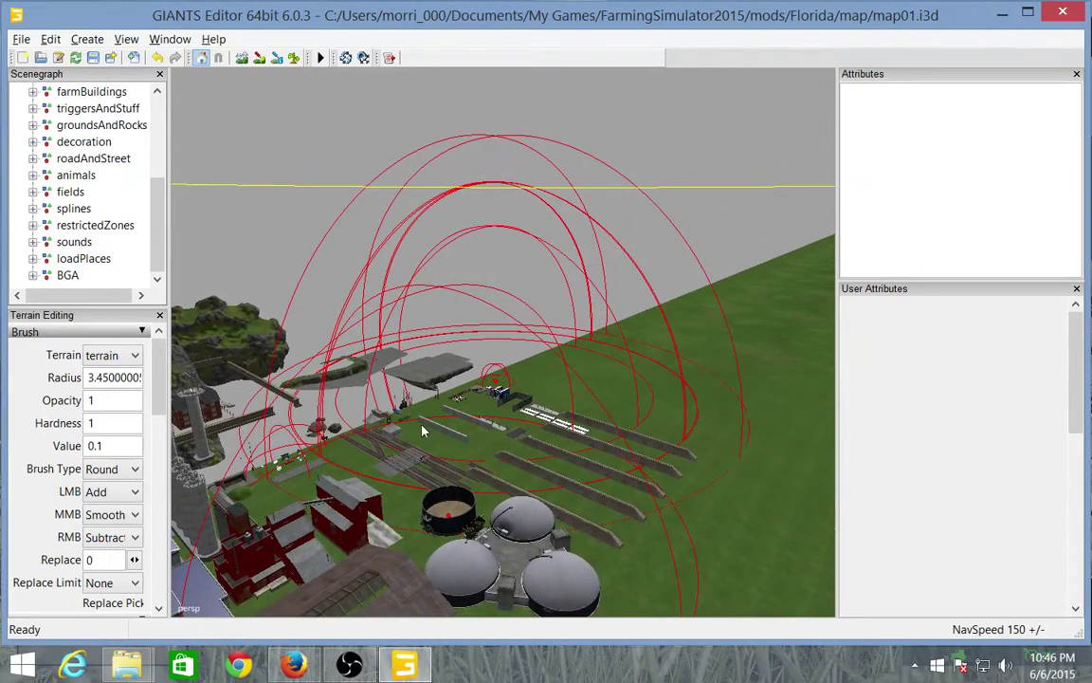
pyautogui.moveTo(683, 316); pyautogui.dragTo(796, 325, button='right')
pyautogui.moveTo(158, 222); pyautogui.dragTo(137, 115)
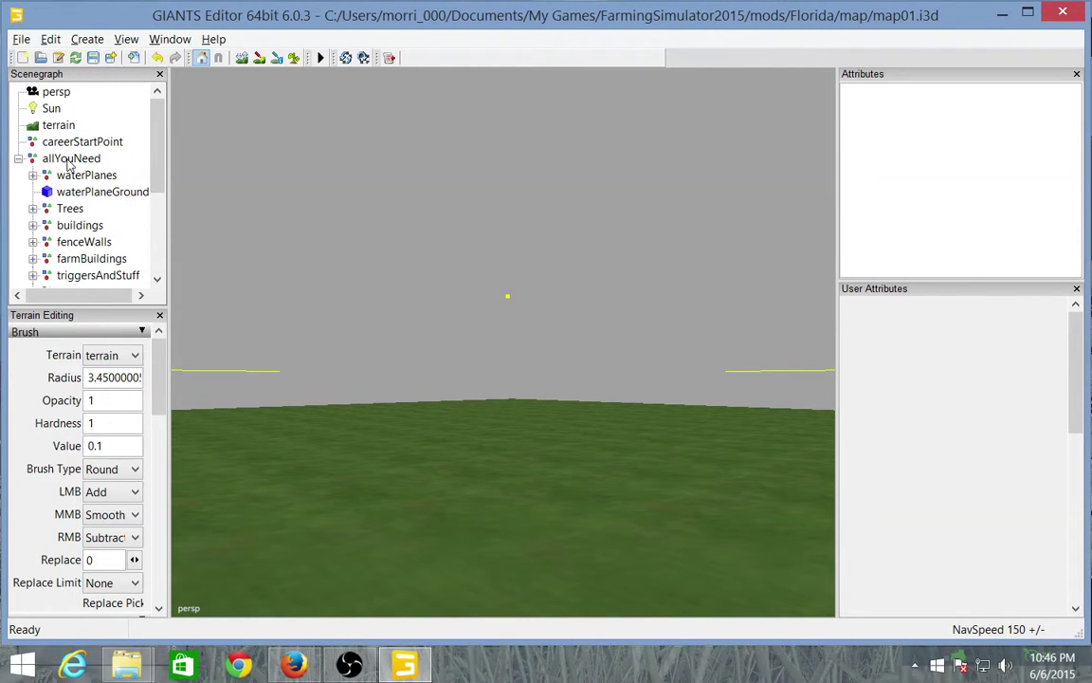
pyautogui.click(34, 176)
pyautogui.click(33, 175)
pyautogui.click(32, 209)
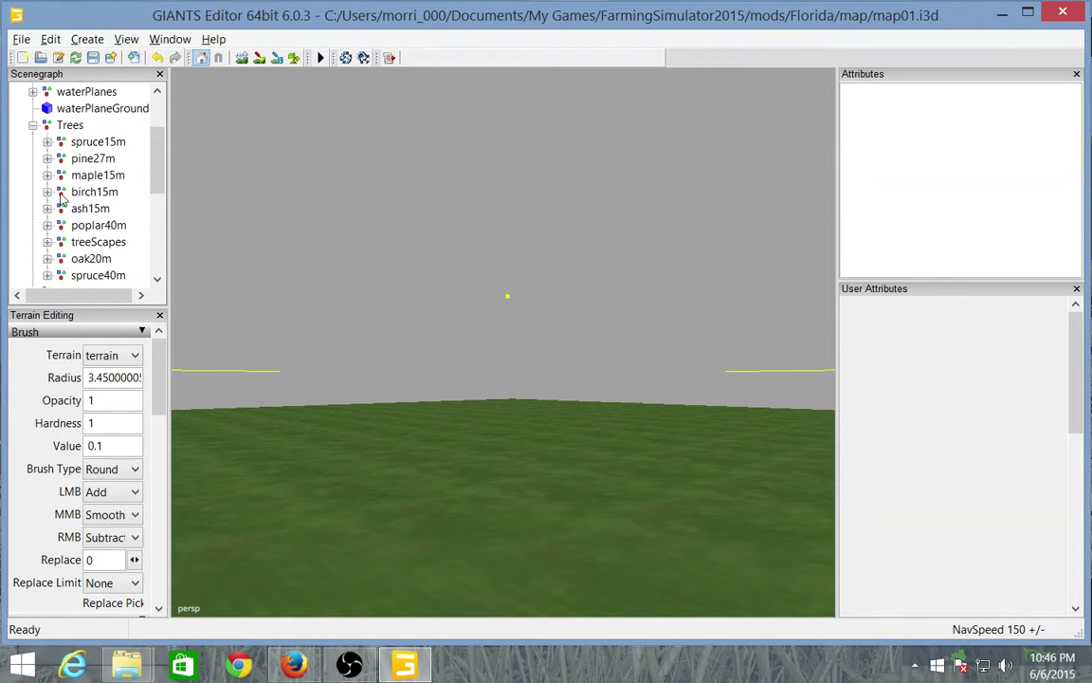
pyautogui.moveTo(585, 254); pyautogui.dragTo(613, 395, button='middle')
pyautogui.scroll(5, 612, 395)
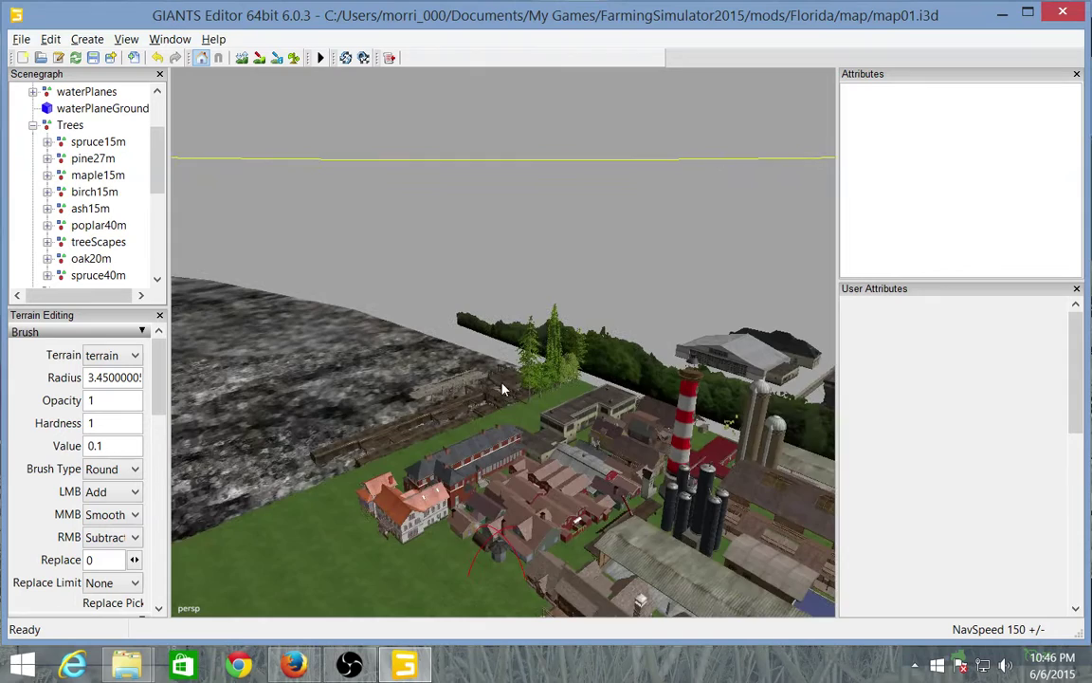
pyautogui.click(562, 465)
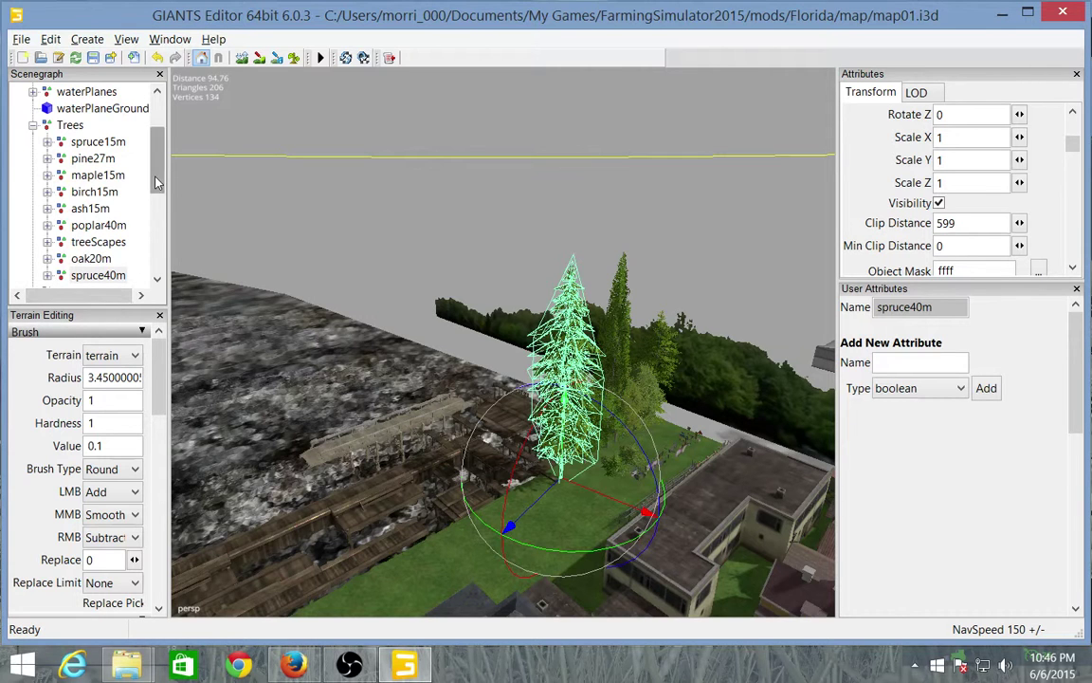
pyautogui.moveTo(157, 183); pyautogui.dragTo(158, 194)
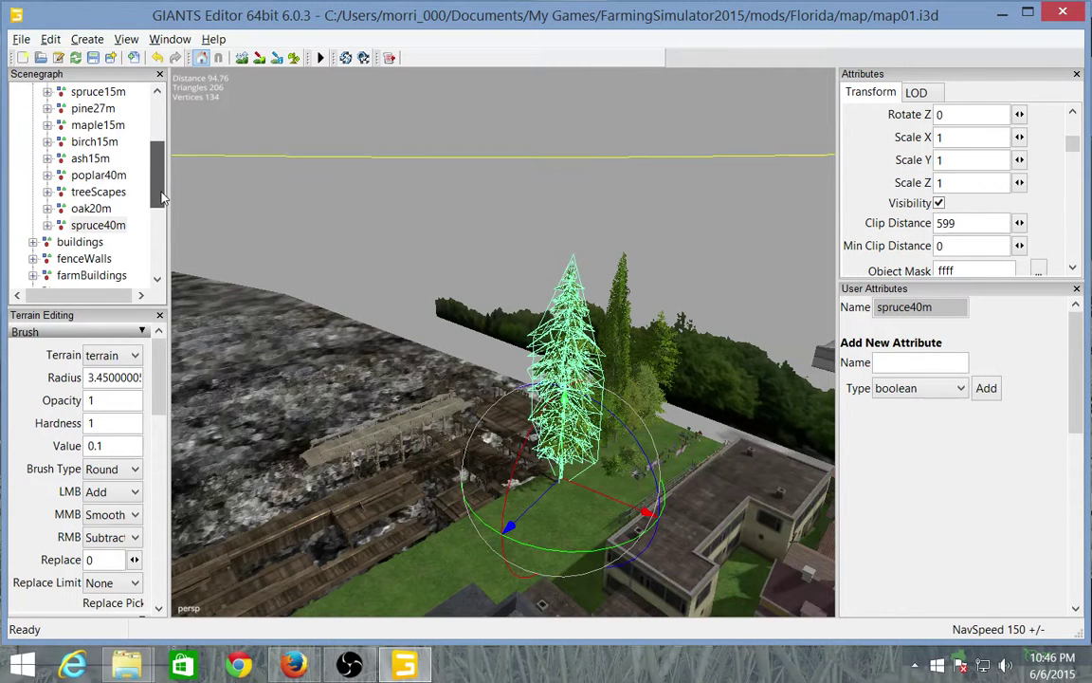
pyautogui.click(47, 225)
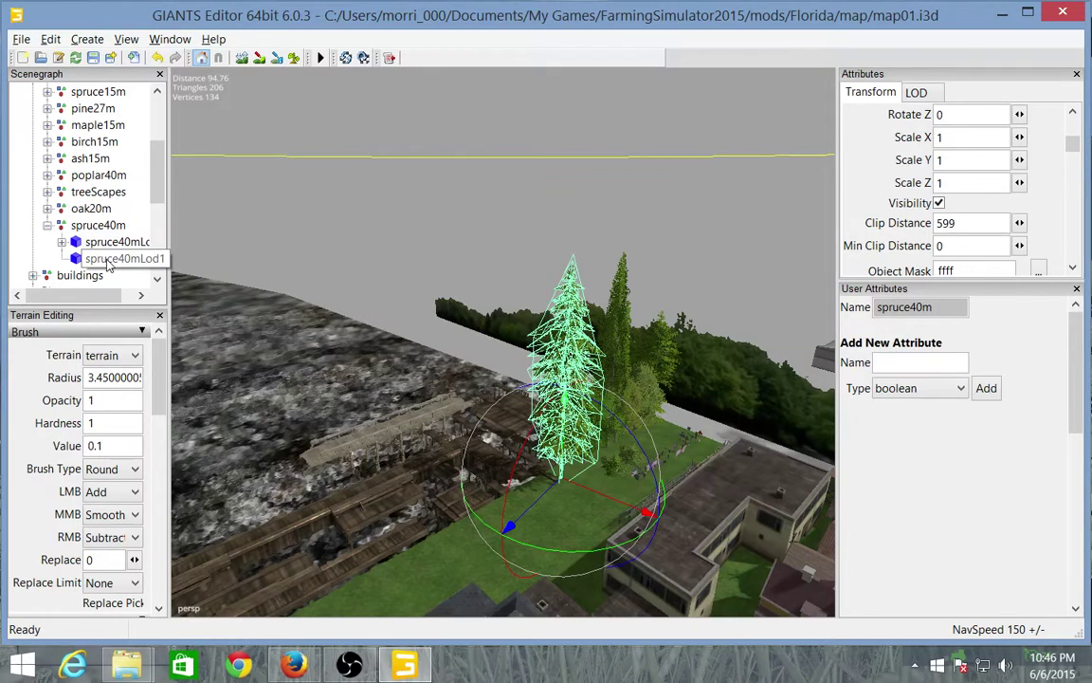
pyautogui.click(109, 262)
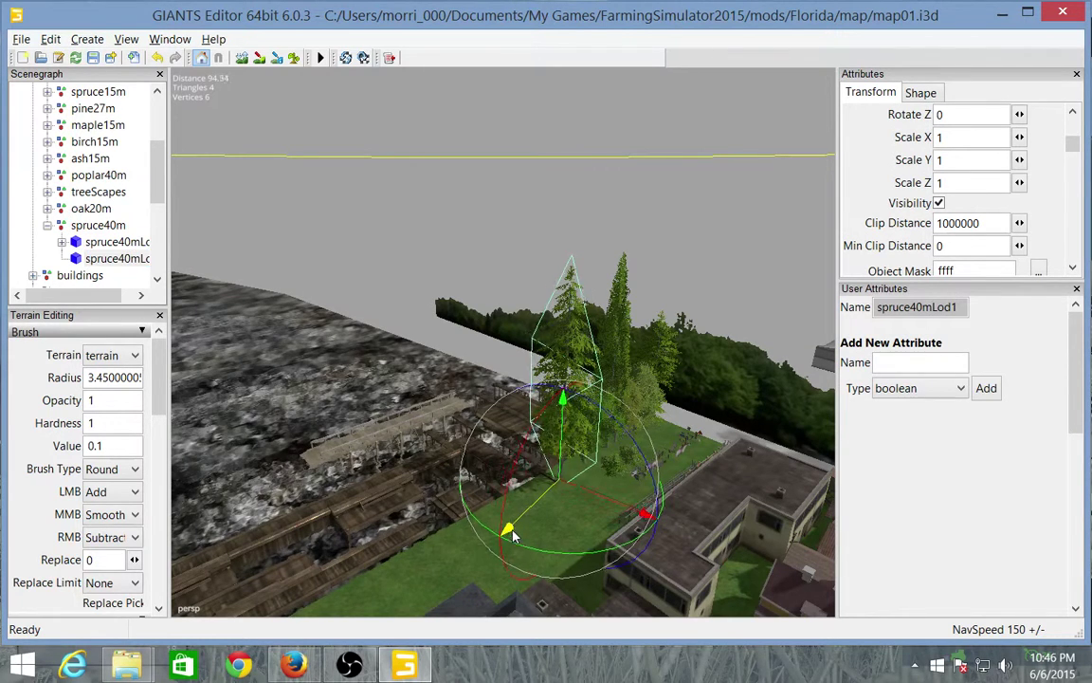
pyautogui.moveTo(510, 536); pyautogui.dragTo(569, 564)
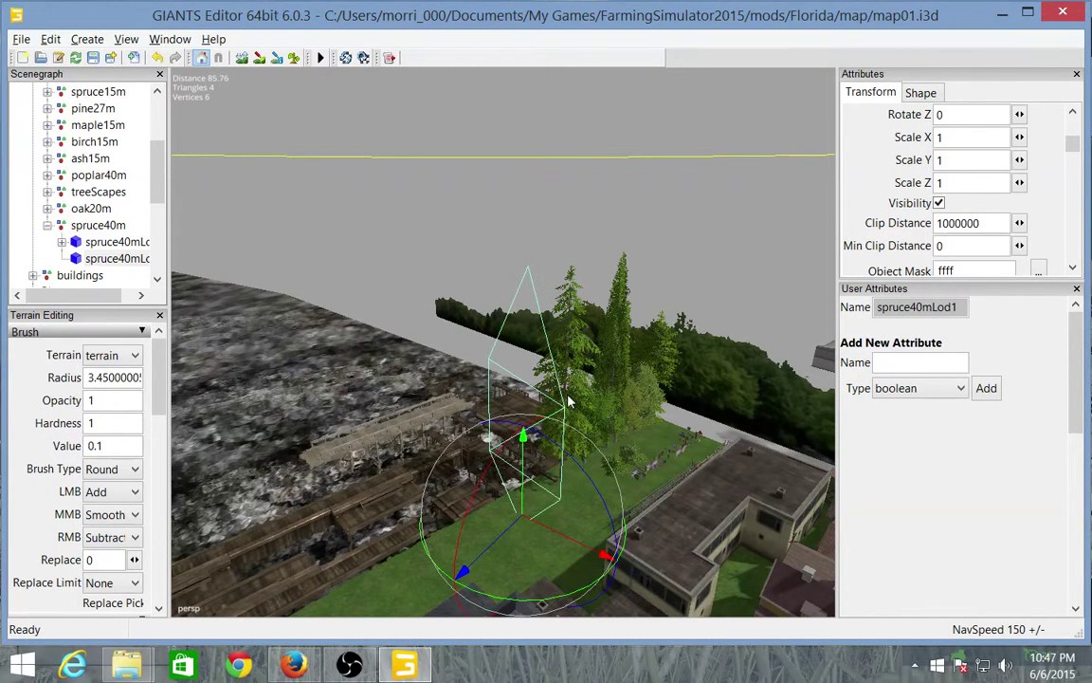
pyautogui.click(158, 60)
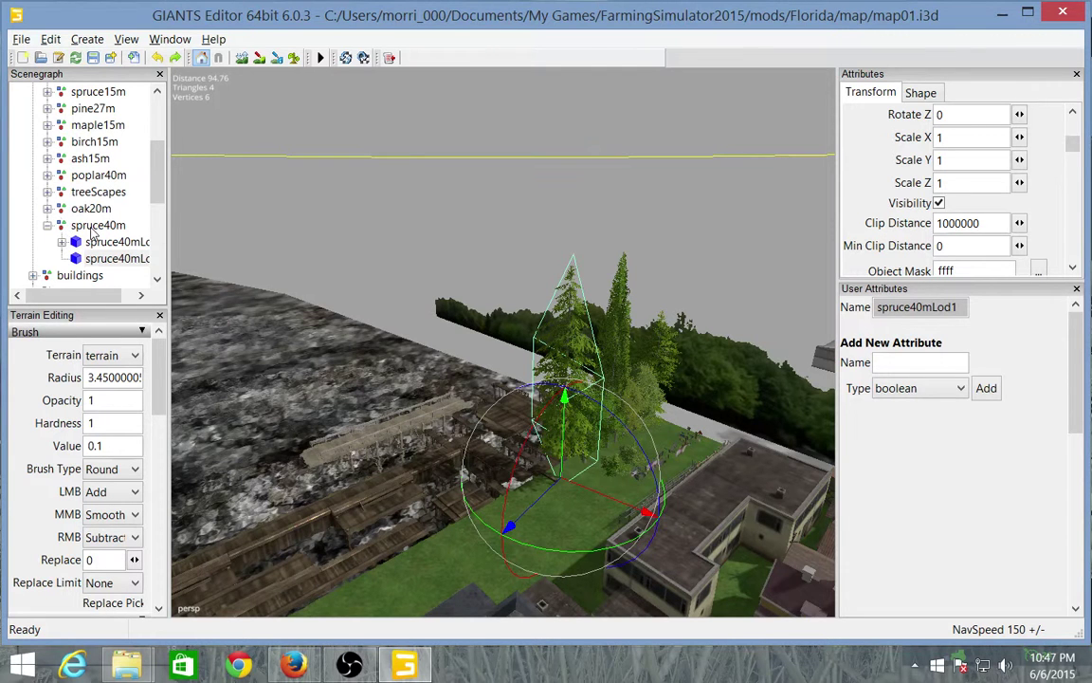
pyautogui.click(90, 226)
pyautogui.click(47, 226)
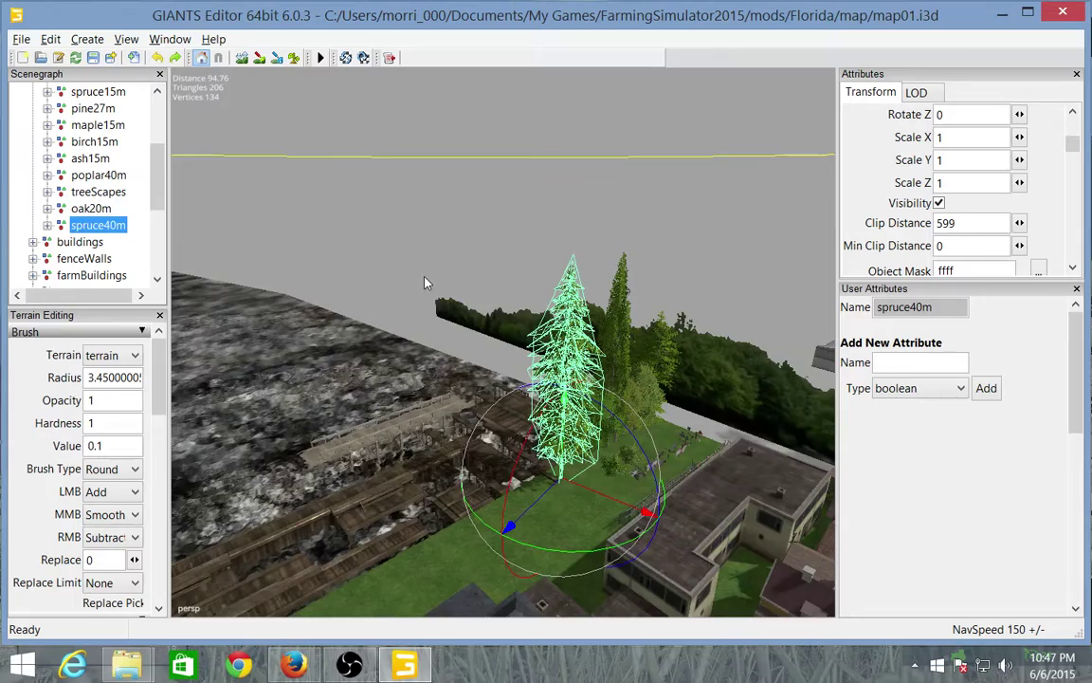
pyautogui.moveTo(425, 283); pyautogui.dragTo(569, 300, button='right')
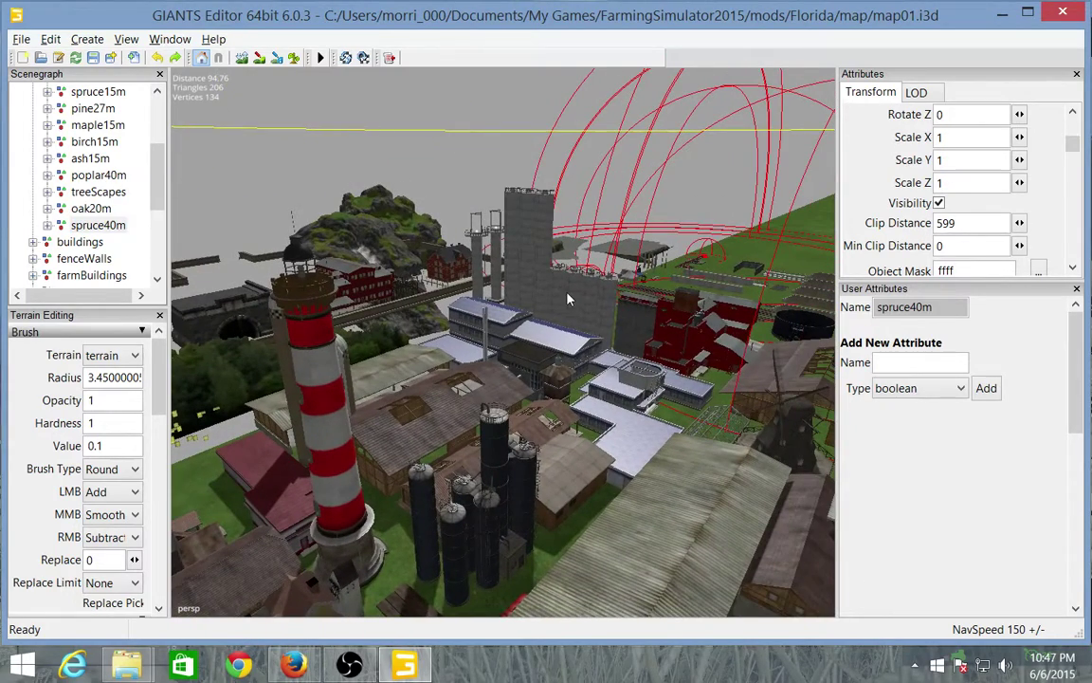
# - Select the tall silo building, then the whole dairySilos group beside the striped chimney
pyautogui.click(509, 261)
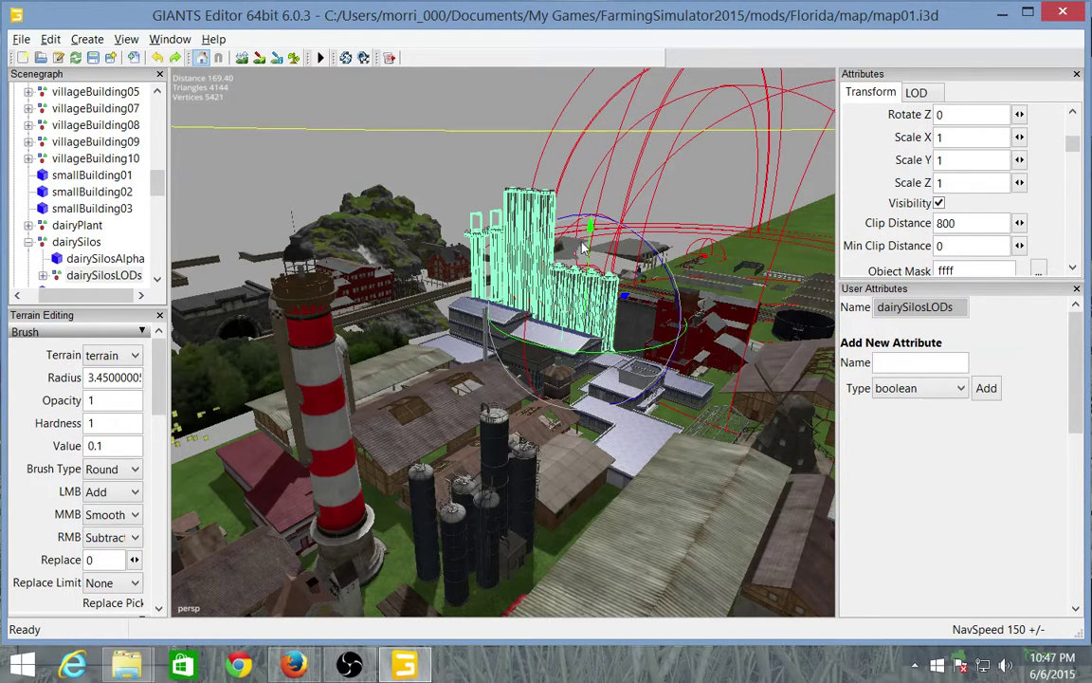
pyautogui.click(76, 242)
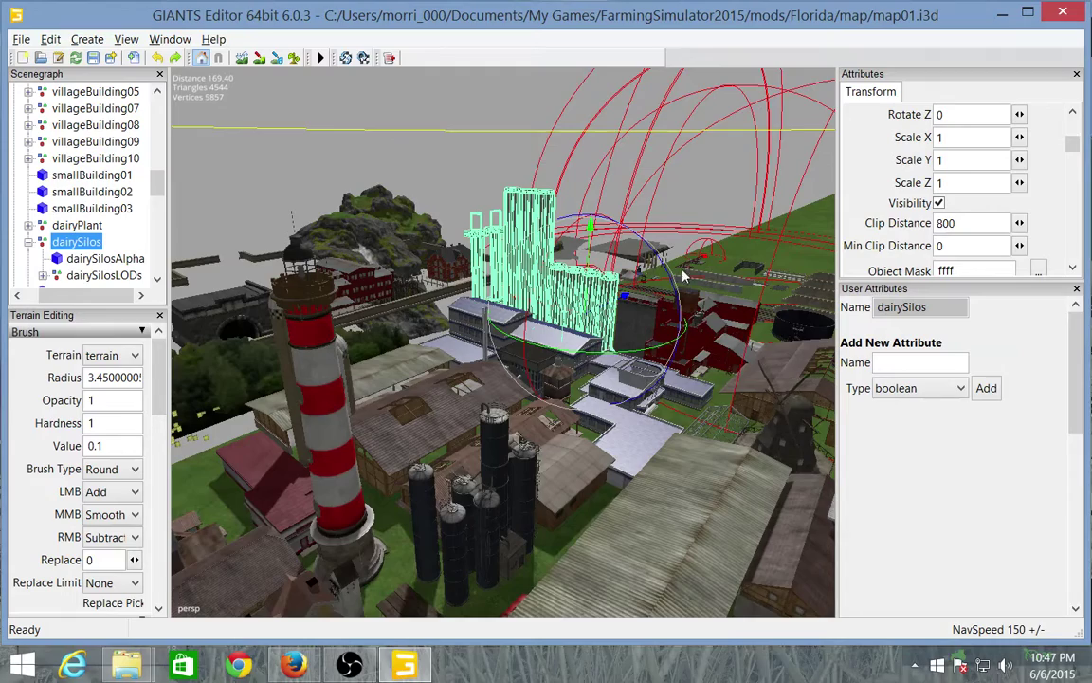
pyautogui.moveTo(560, 133); pyautogui.dragTo(648, 166, button='right')
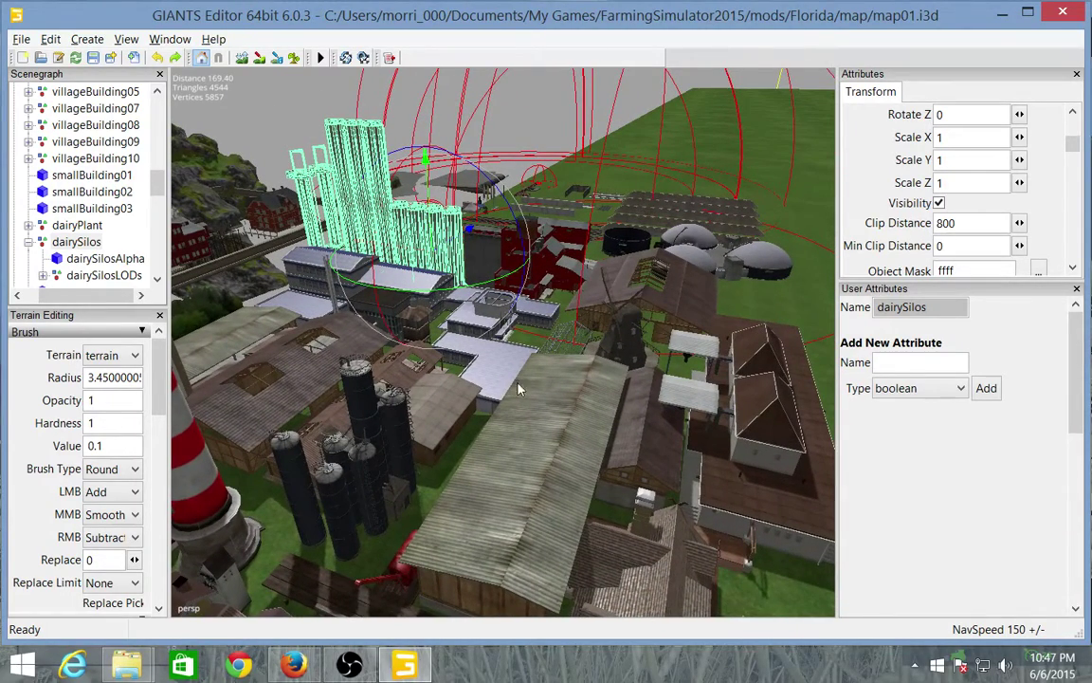
# - Select farmSiloSystem_lods and drag it in stages onto the empty grass field, framing it with F
pyautogui.click(404, 489)
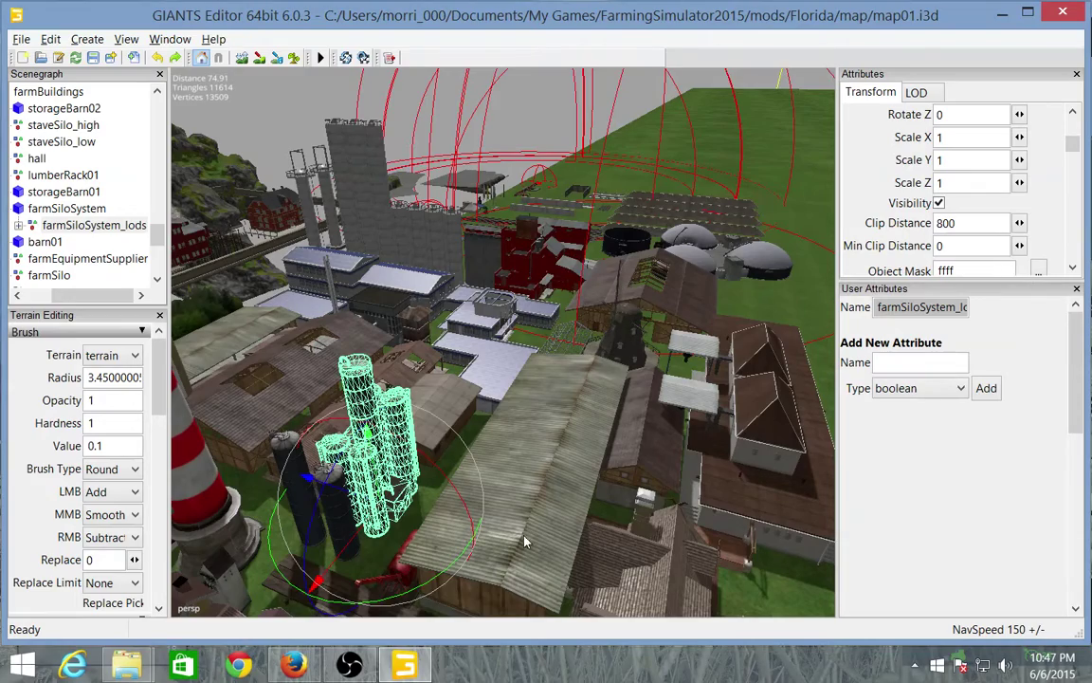
pyautogui.scroll(3, 406, 434)
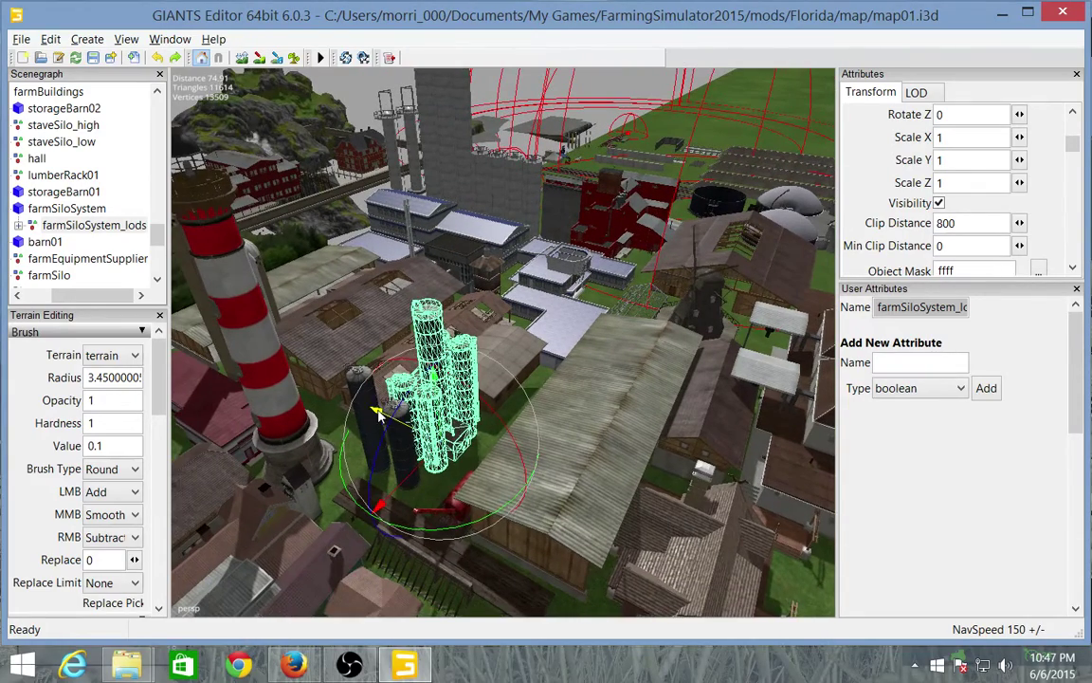
pyautogui.moveTo(406, 434); pyautogui.dragTo(573, 370)
pyautogui.press('f')
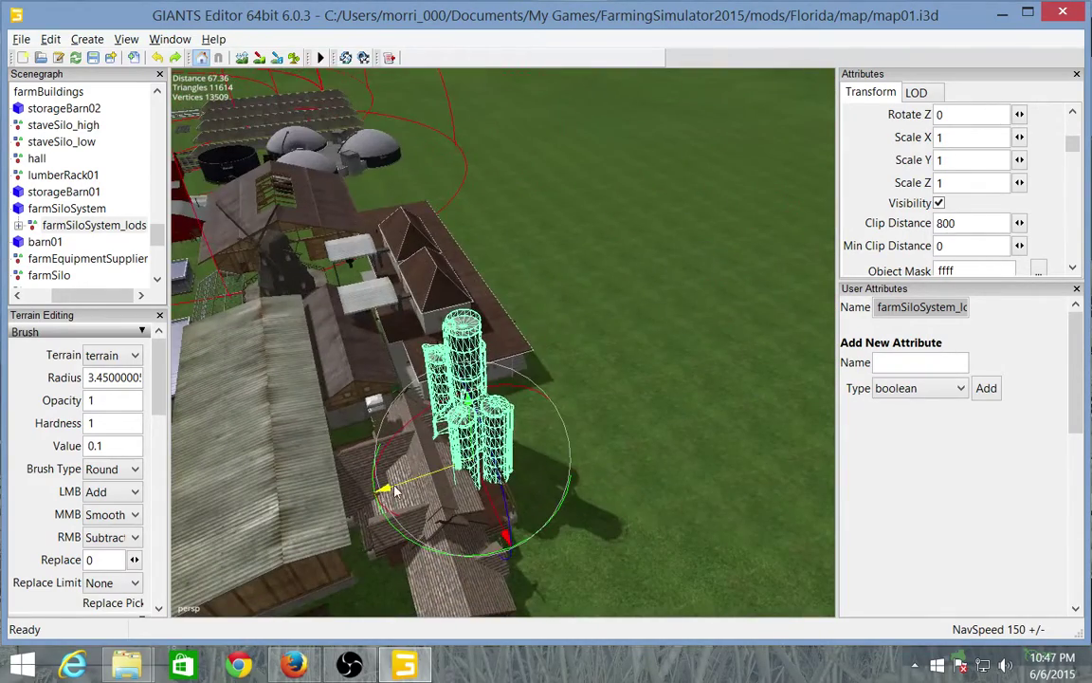
pyautogui.moveTo(465, 379); pyautogui.dragTo(533, 285)
pyautogui.press('f')
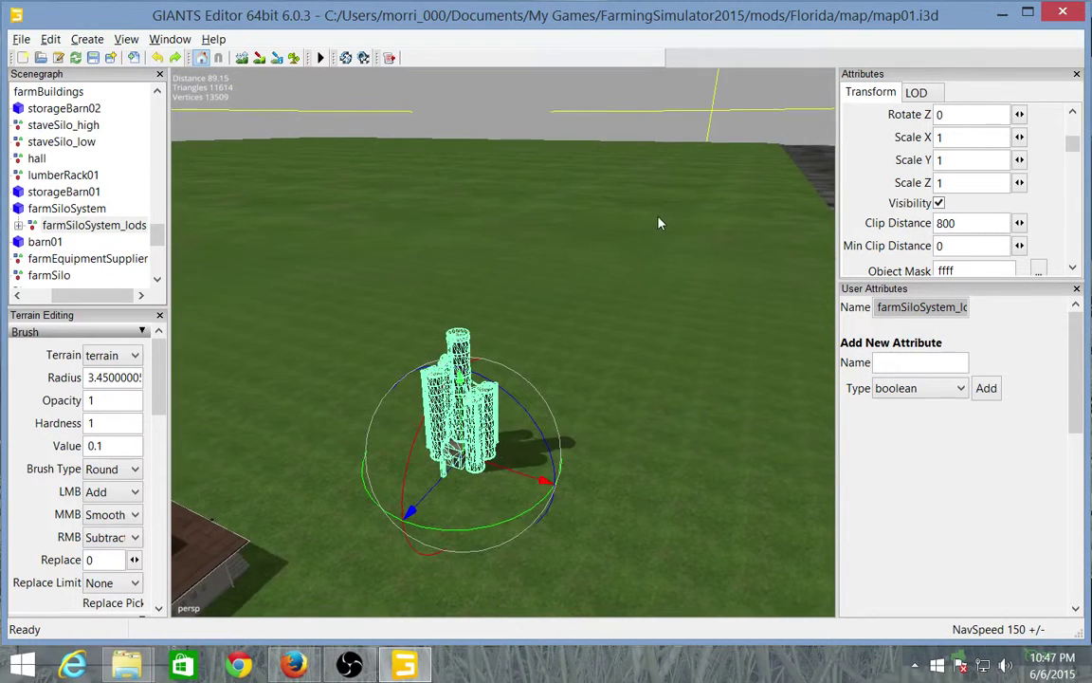
pyautogui.moveTo(424, 511); pyautogui.dragTo(689, 337)
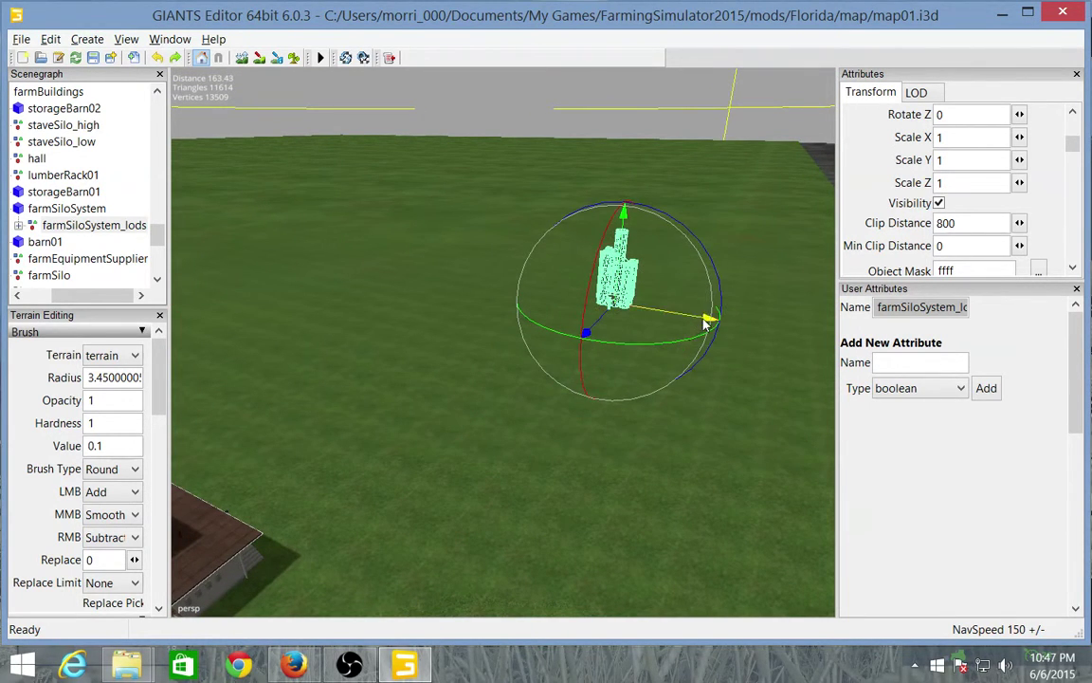
pyautogui.moveTo(706, 323)
pyautogui.mouseDown(button='right')
pyautogui.moveTo(639, 317)
pyautogui.moveTo(675, 300)
pyautogui.moveTo(754, 303)
pyautogui.moveTo(711, 330)
pyautogui.mouseUp(button='right')
pyautogui.scroll(5, 680, 290)
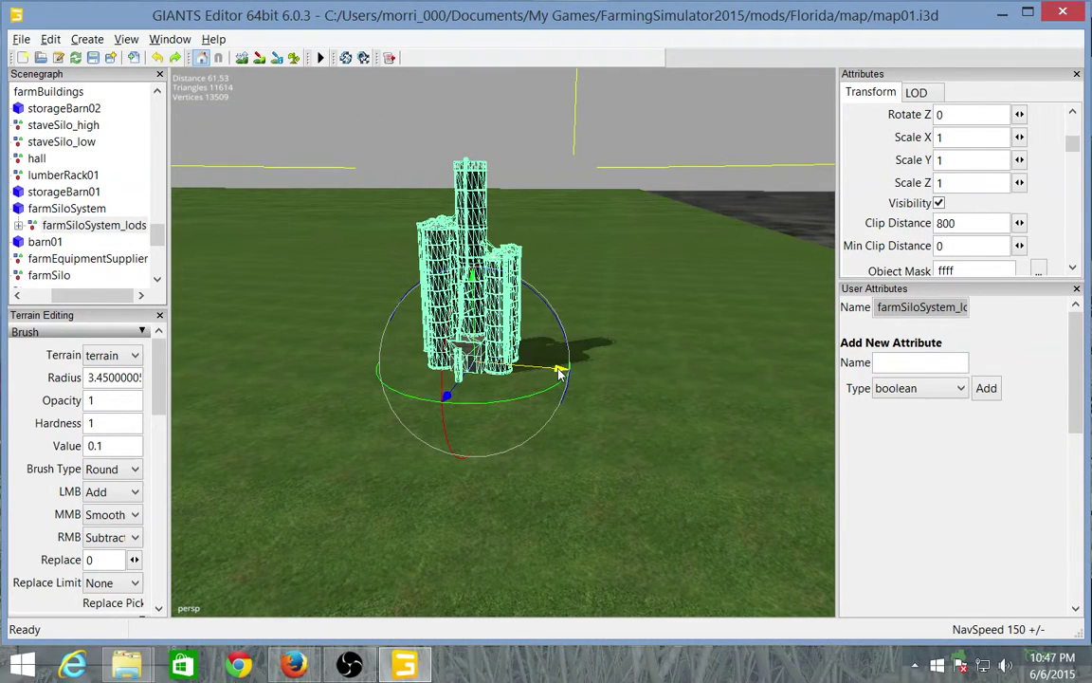
pyautogui.moveTo(559, 374); pyautogui.dragTo(564, 261)
pyautogui.moveTo(689, 396); pyautogui.dragTo(695, 544, button='right')
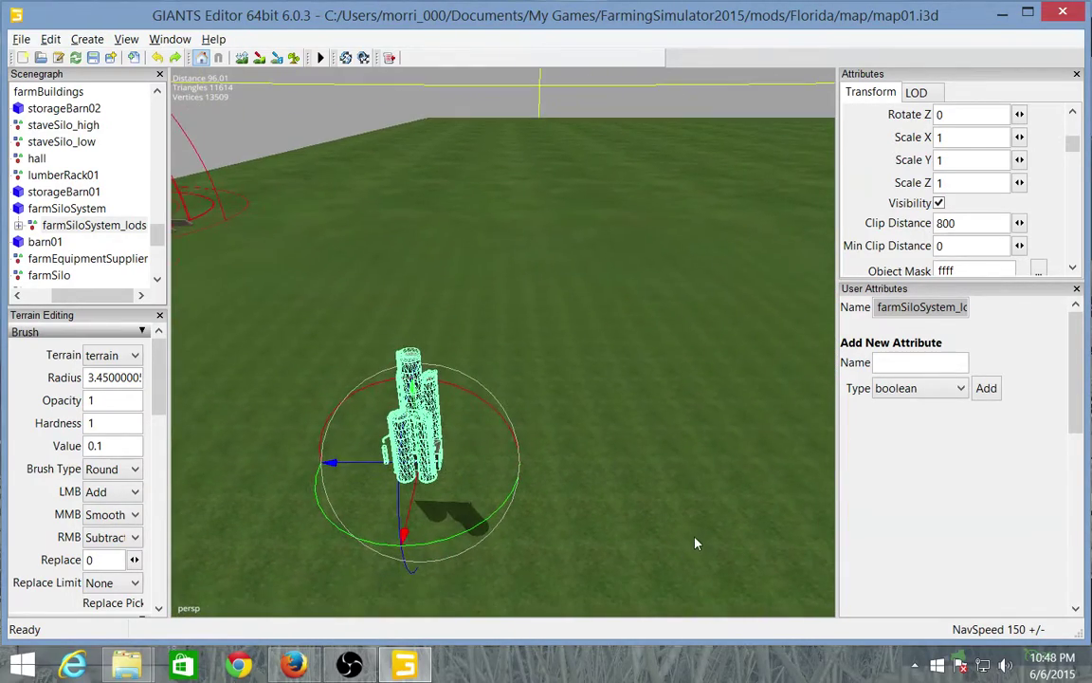
pyautogui.scroll(15, 95, 218)
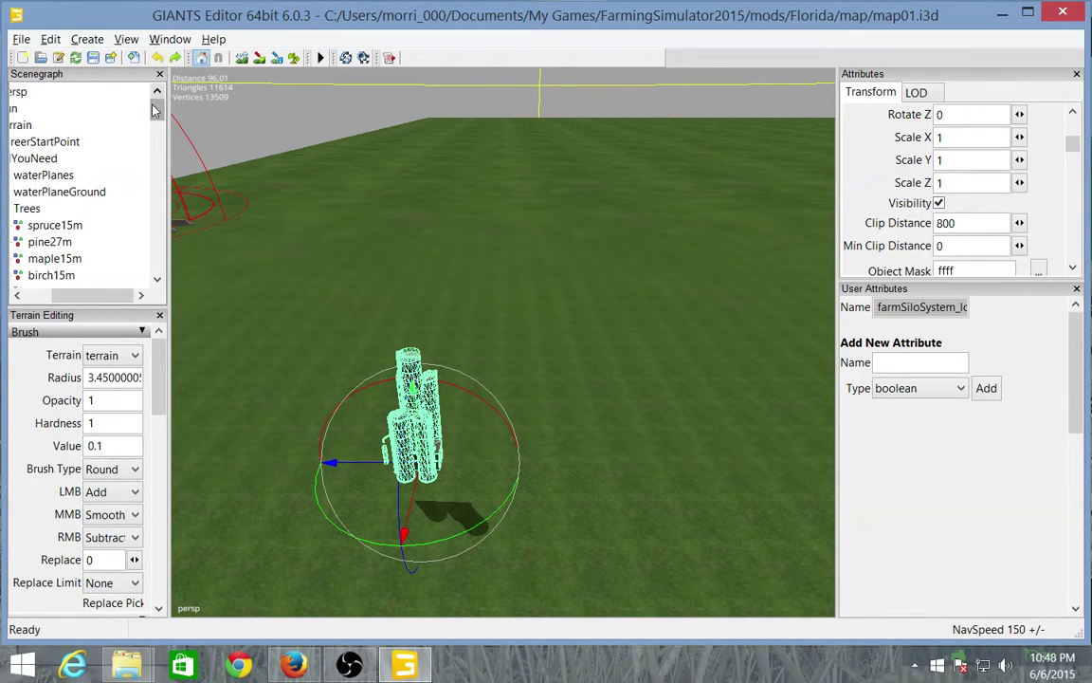
# - Select careerStartPoint and drag it to the foot of the relocated silo group
pyautogui.moveTo(107, 296); pyautogui.dragTo(71, 296)
pyautogui.click(82, 141)
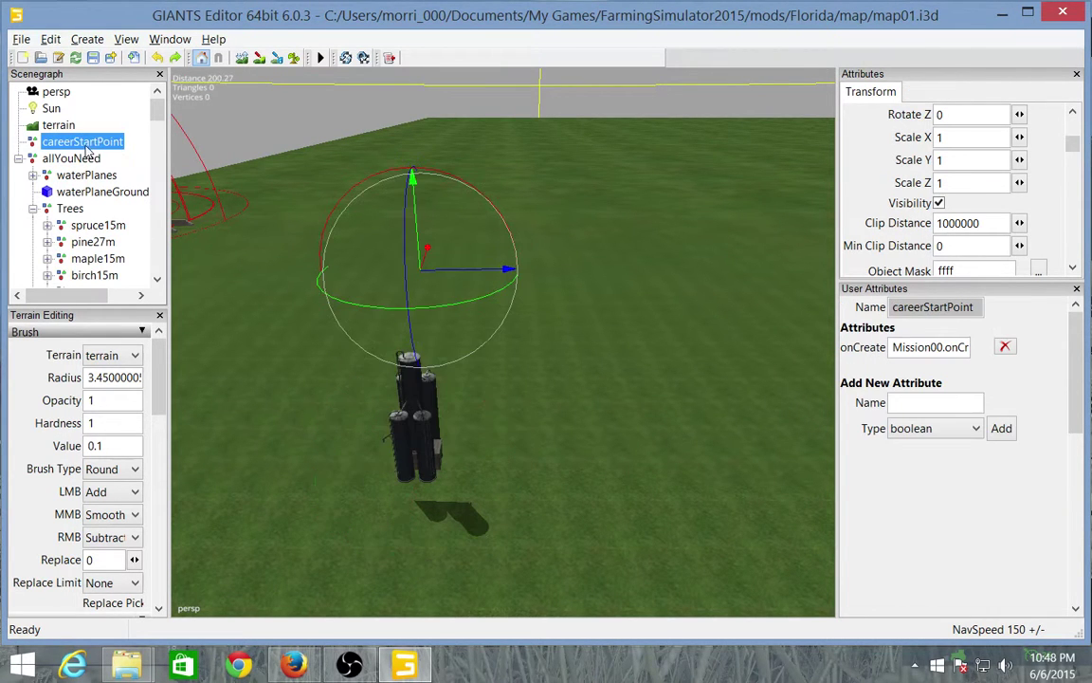
pyautogui.moveTo(610, 282); pyautogui.dragTo(286, 293, button='right')
pyautogui.moveTo(366, 287); pyautogui.dragTo(256, 303, button='right')
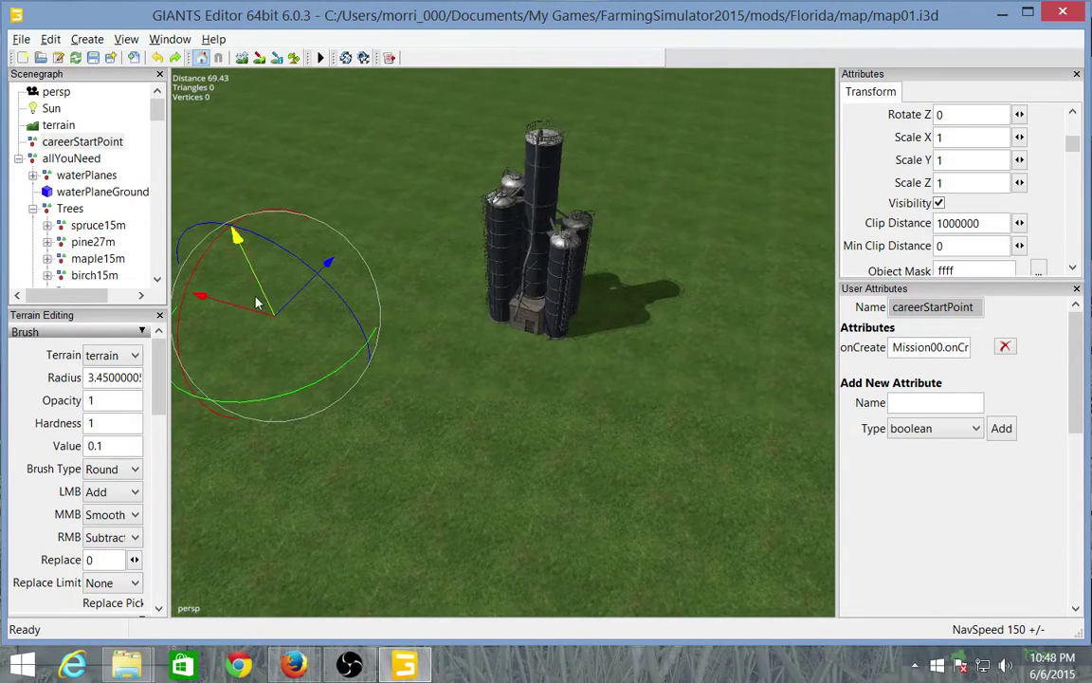
pyautogui.moveTo(209, 299); pyautogui.dragTo(531, 365)
pyautogui.moveTo(649, 358); pyautogui.dragTo(718, 310, button='right')
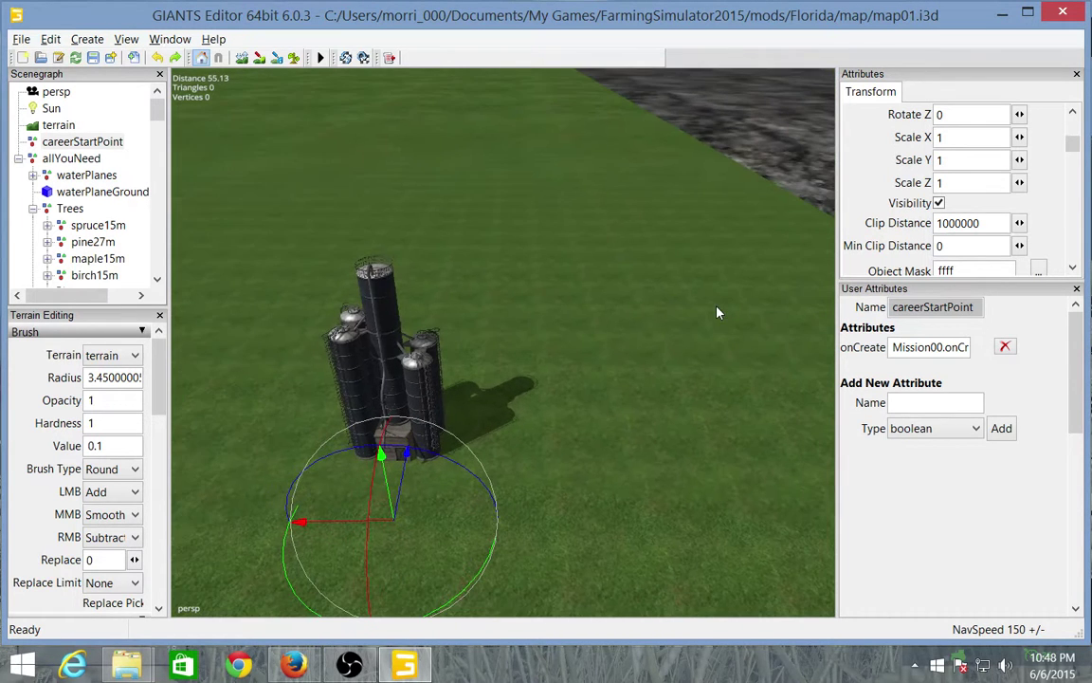
# - Save map01.i3d from the File menu, then minimize the editor to check the map folder
pyautogui.click(20, 40)
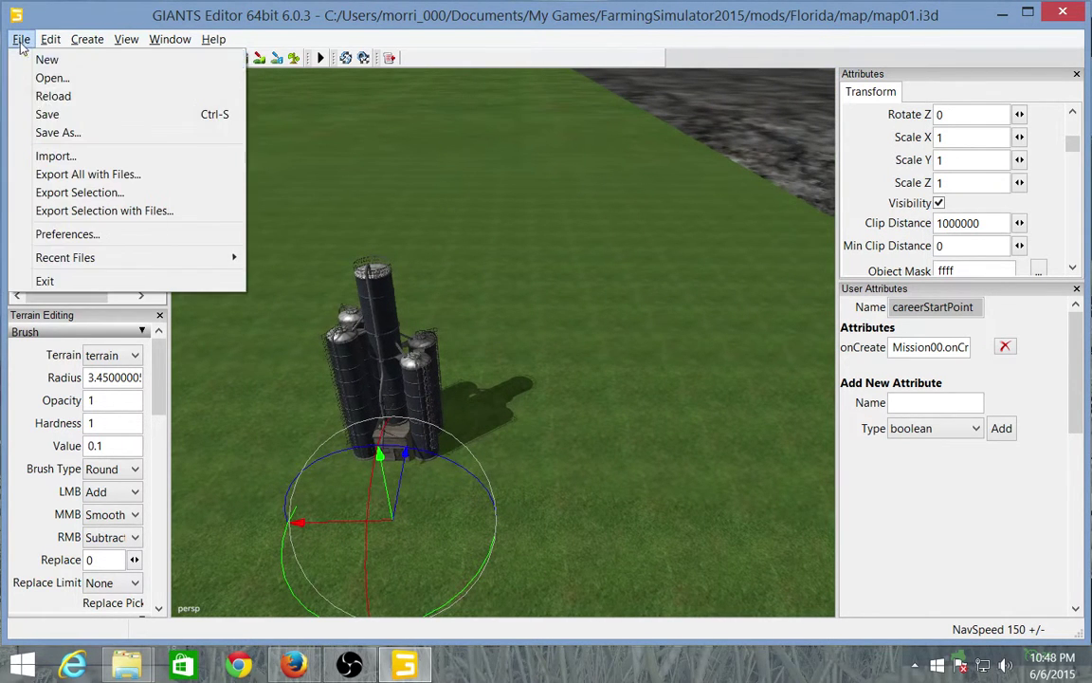
pyautogui.click(49, 111)
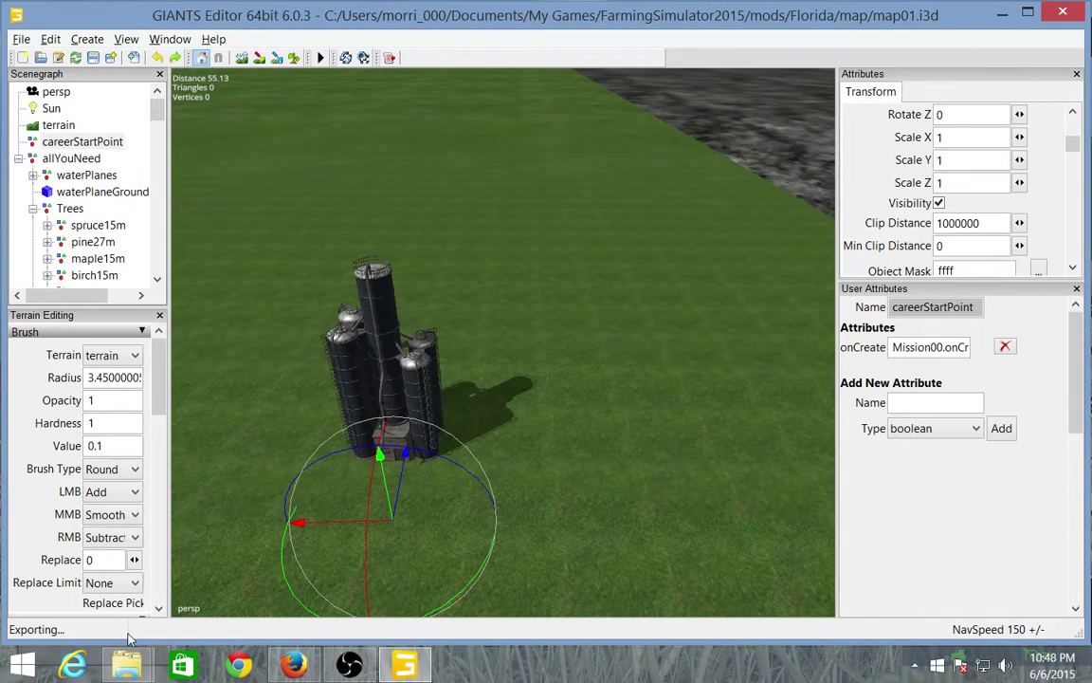
pyautogui.click(1003, 15)
pyautogui.moveTo(633, 280); pyautogui.dragTo(588, 478, button='right')
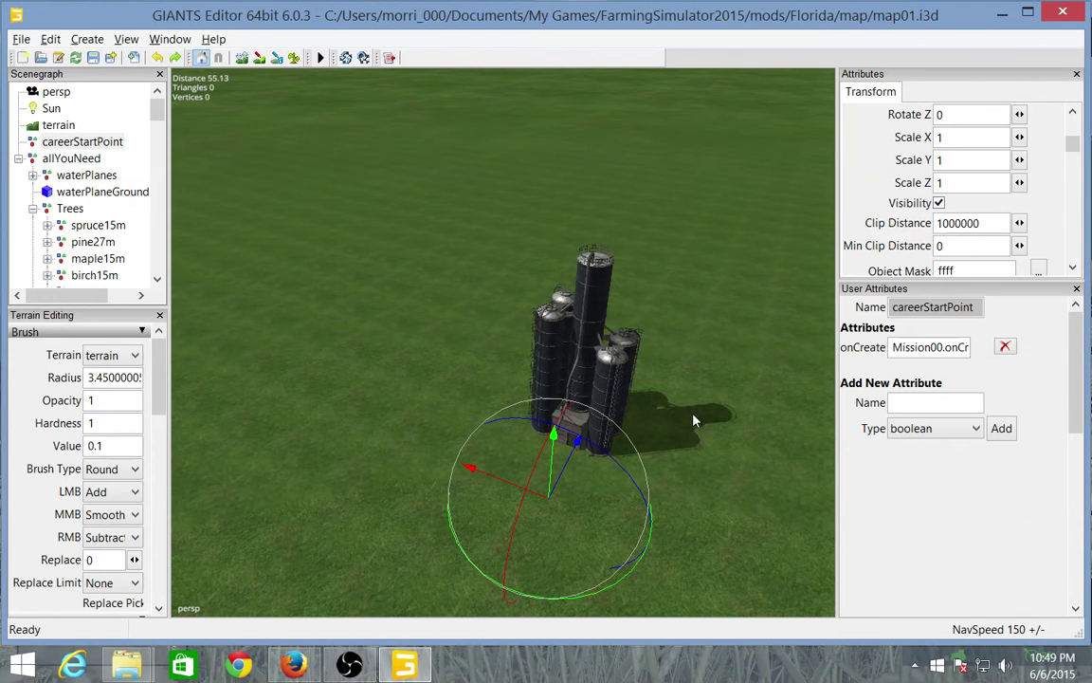
pyautogui.moveTo(693, 420); pyautogui.dragTo(610, 357, button='right')
pyautogui.moveTo(550, 242); pyautogui.dragTo(644, 293, button='right')
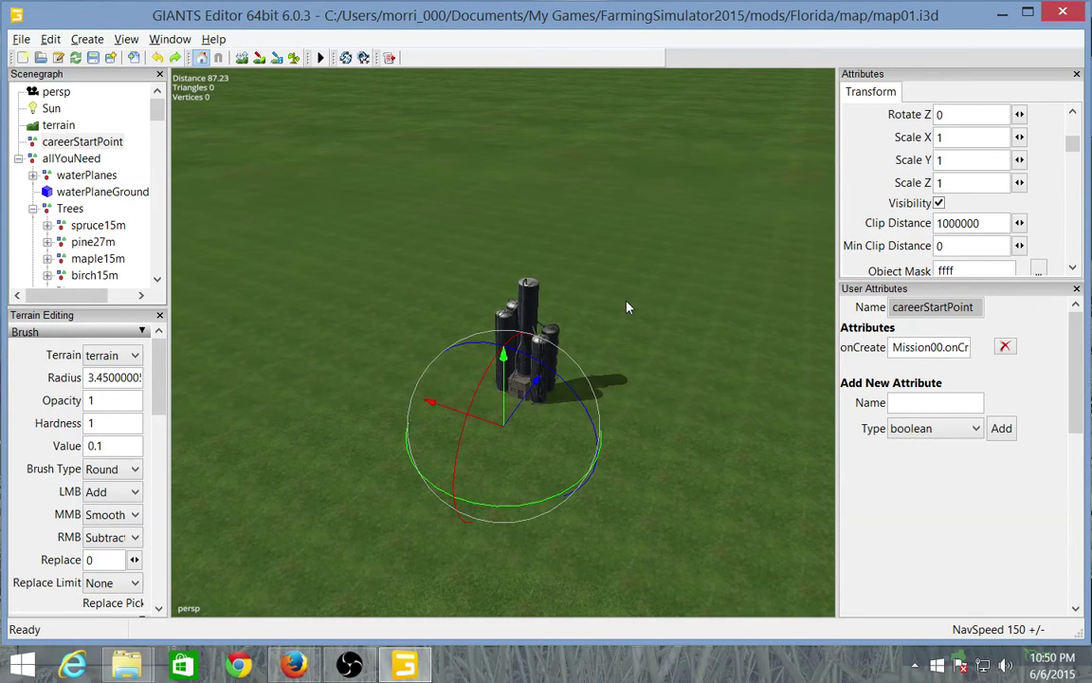